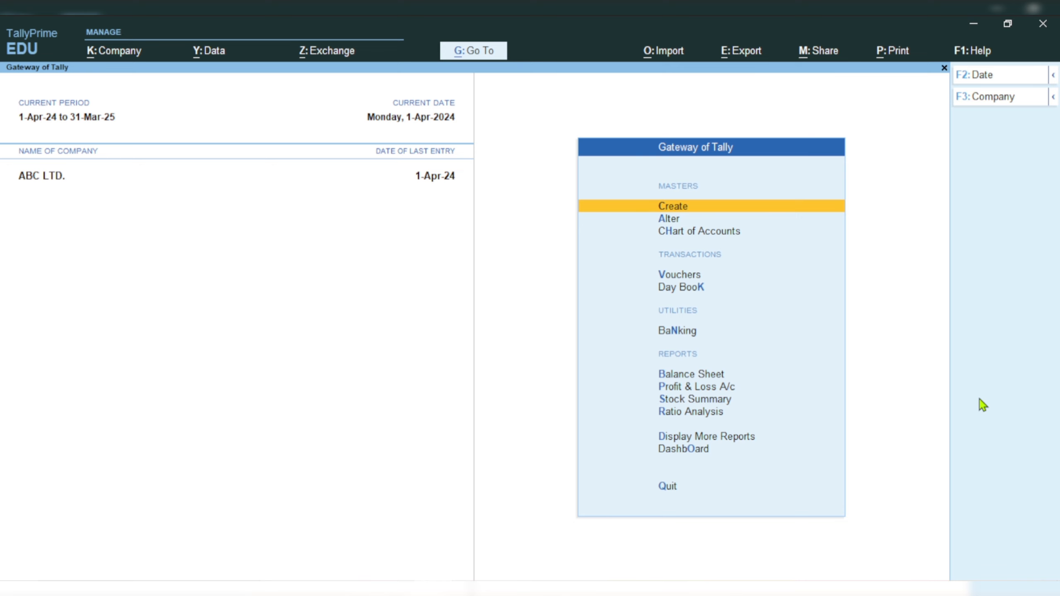
Start a new voucher and expand the list of other voucher types to include the inactive ones
key(v)
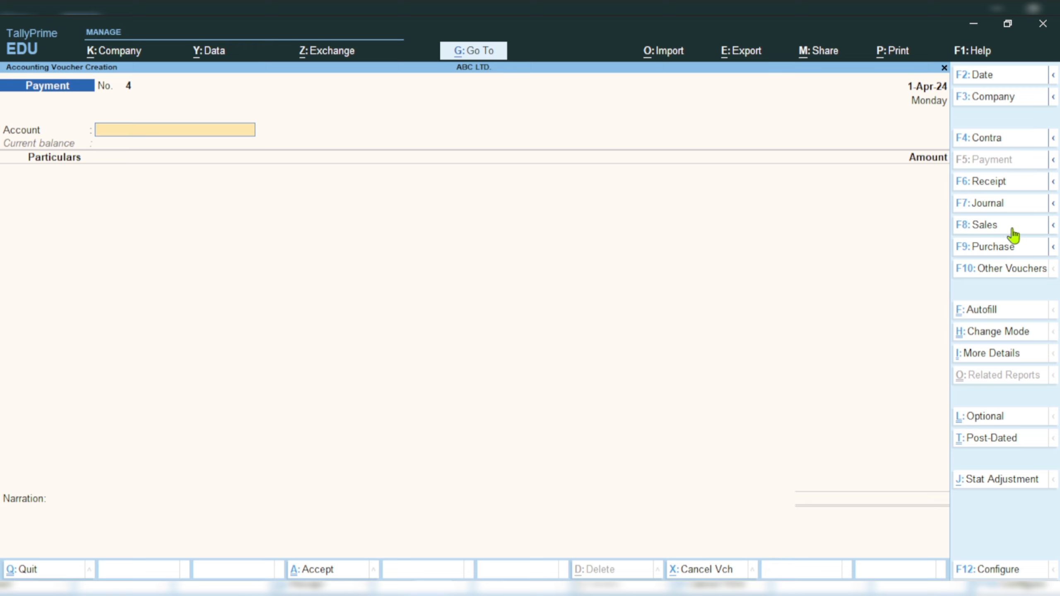
click(976, 277)
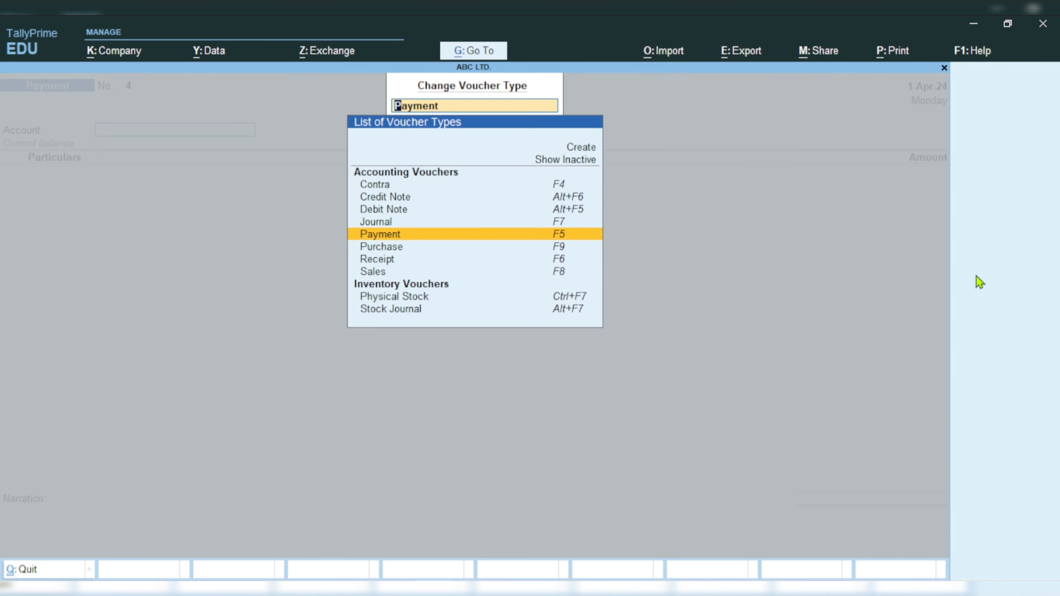
key(Up)
key(Up)
key(Up)
key(Up)
key(Up)
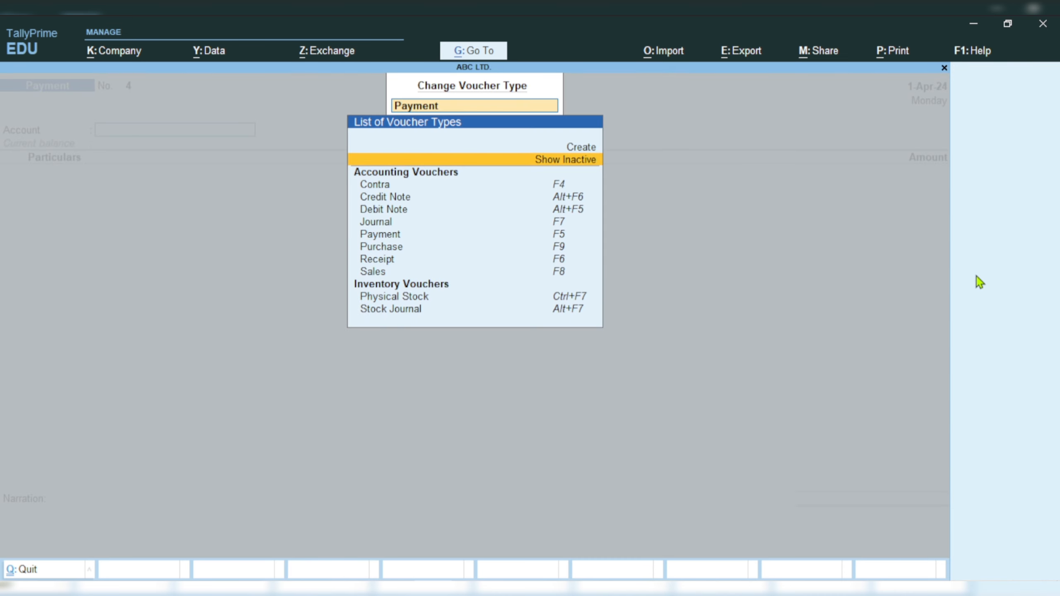
key(Return)
Choose Stock Journal from the inventory vouchers as the voucher type
key(Down)
key(Down)
key(Down)
key(Down)
key(Down)
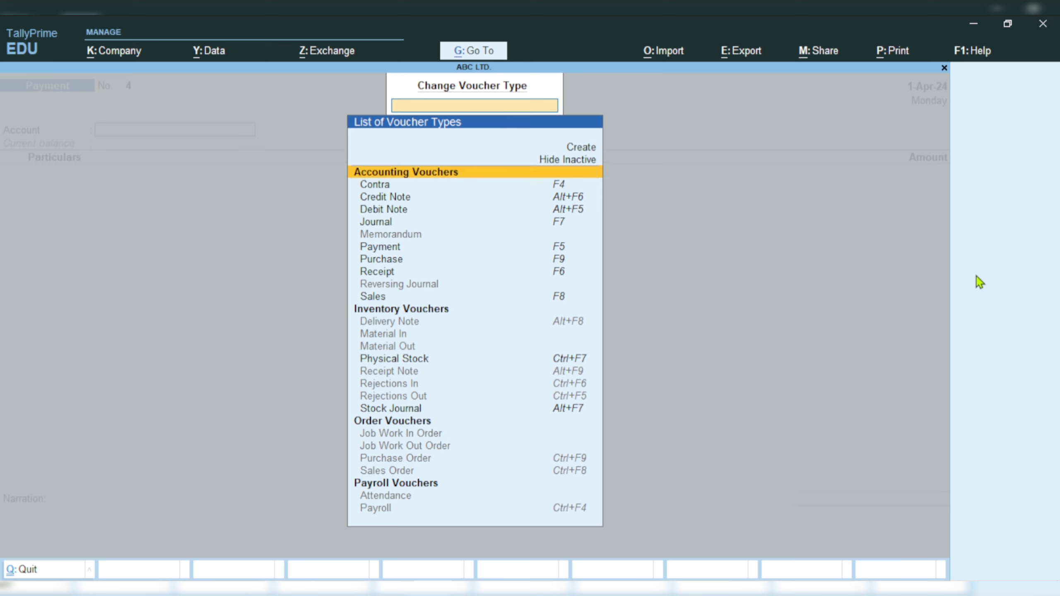
key(Down)
key(Down)
key(Down)
key(Down)
key(Down)
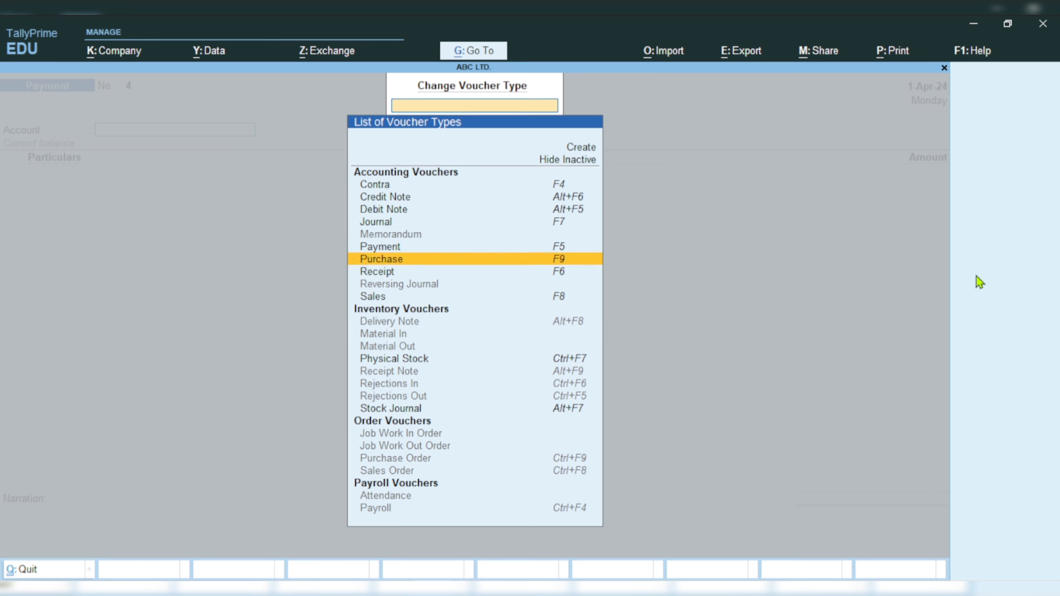
key(Down)
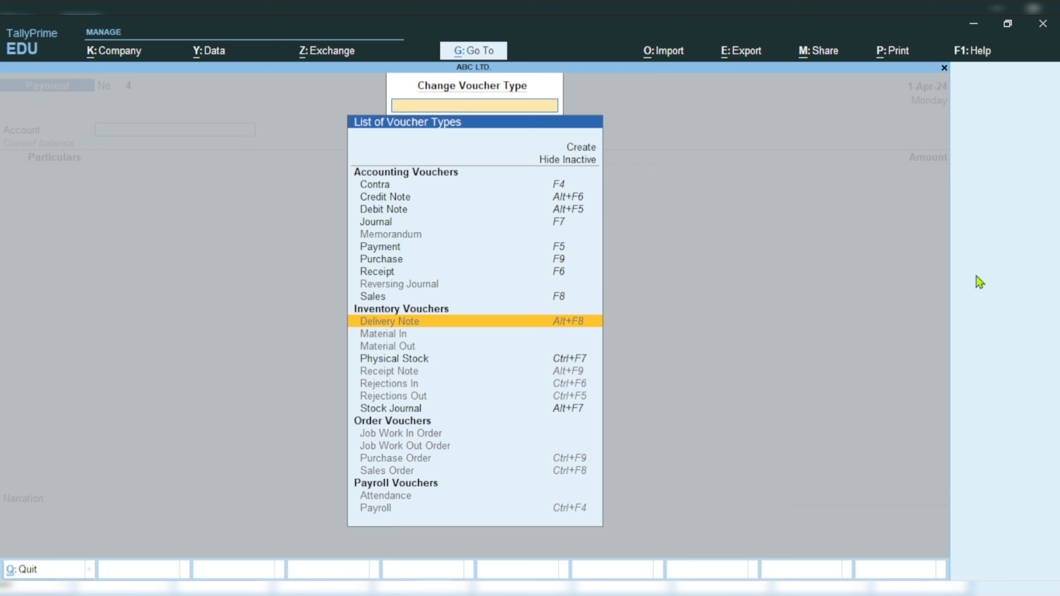
key(Down)
key(Down)
key(Down)
key(Down)
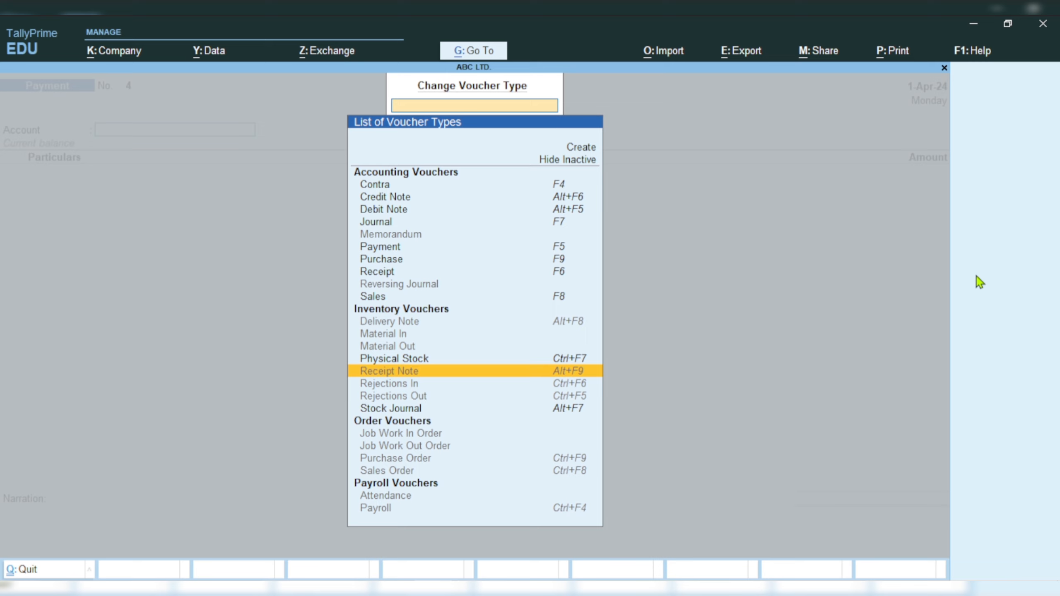
key(Down)
key(Down)
key(Down)
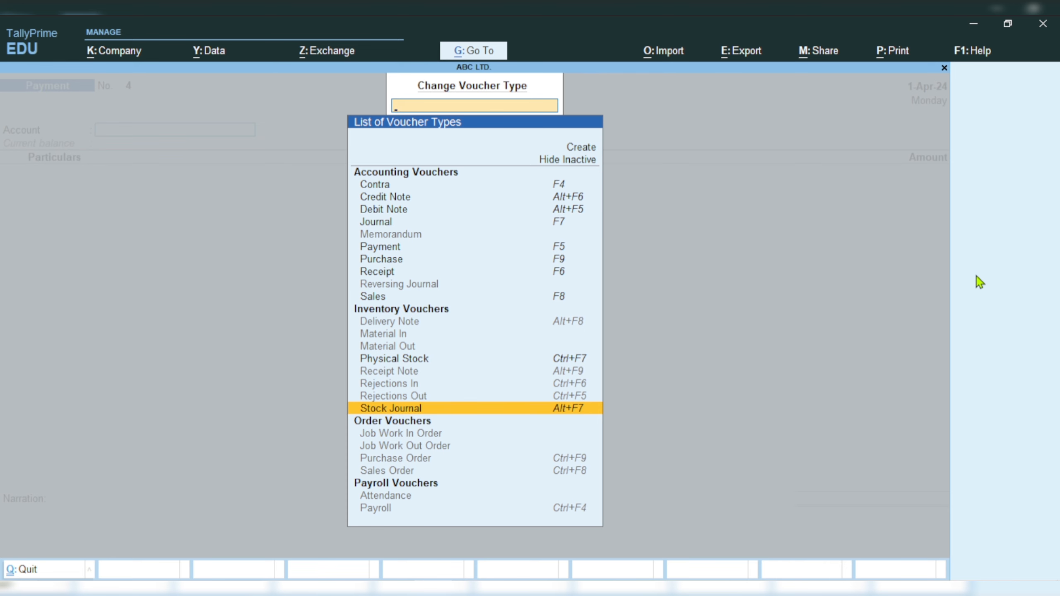
key(Return)
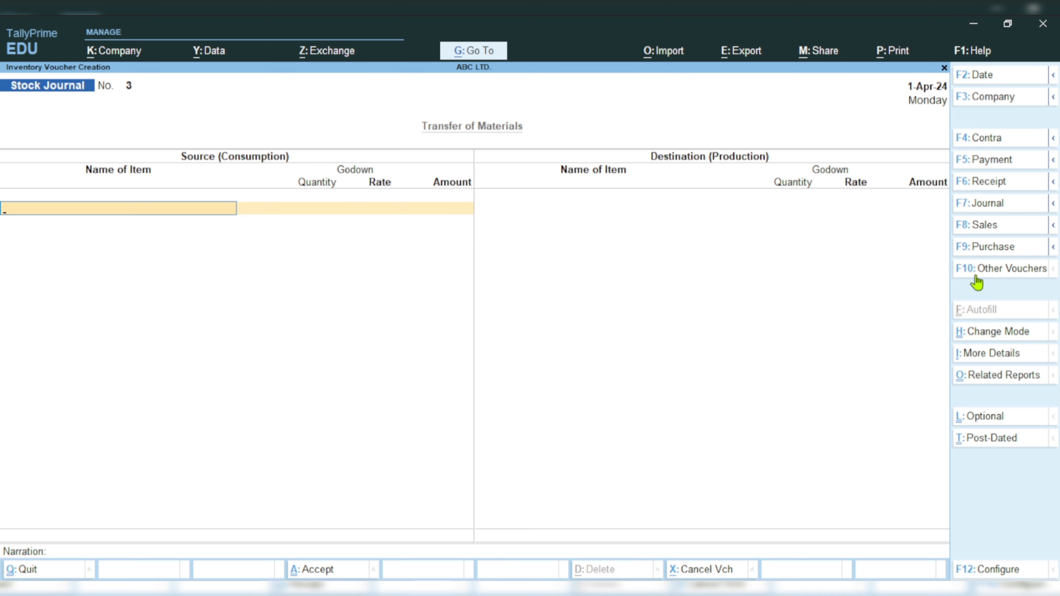
Enter the source line: item Computer from Delhi Godown, quantity 5, keeping the default rate, and end the source list
text(Comp)
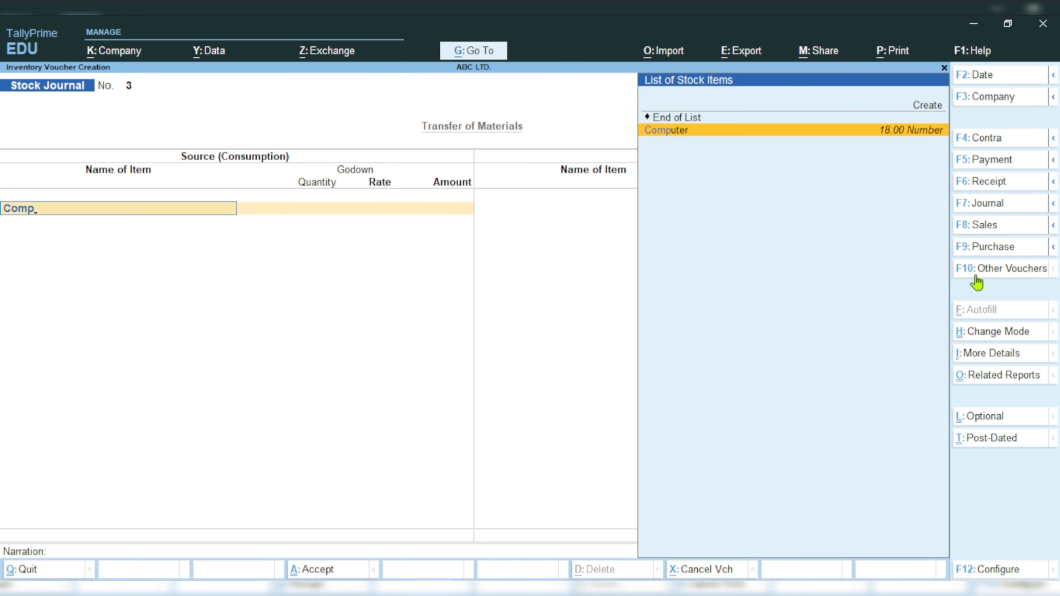
key(Return)
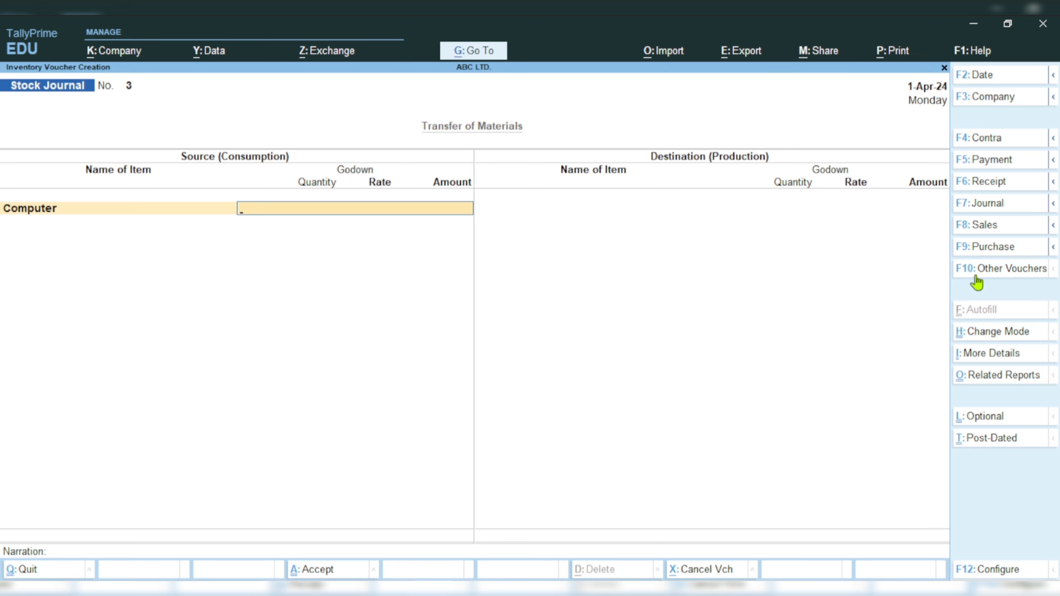
text(Delh)
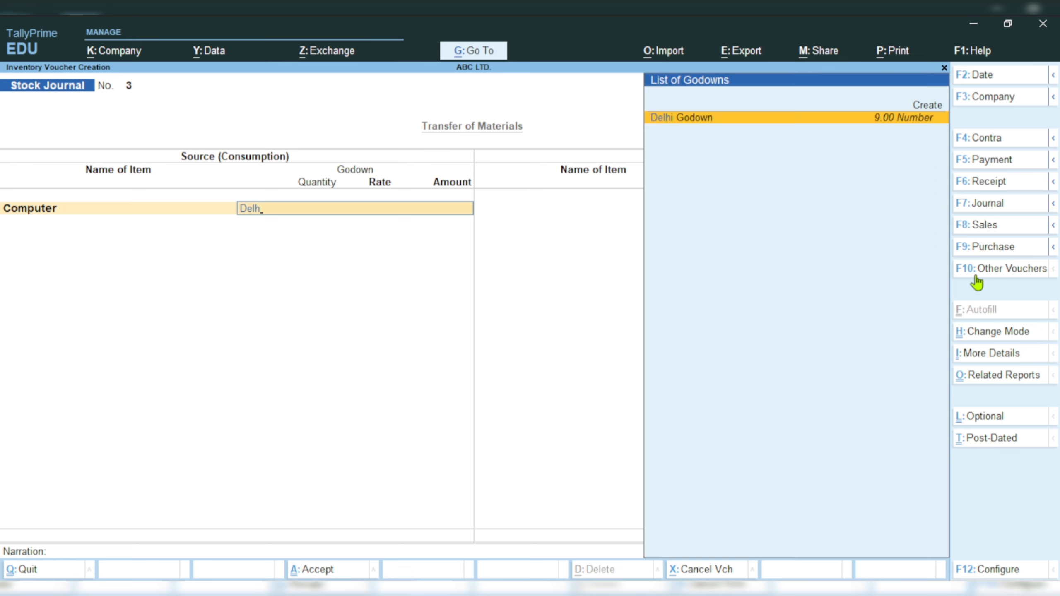
key(Return)
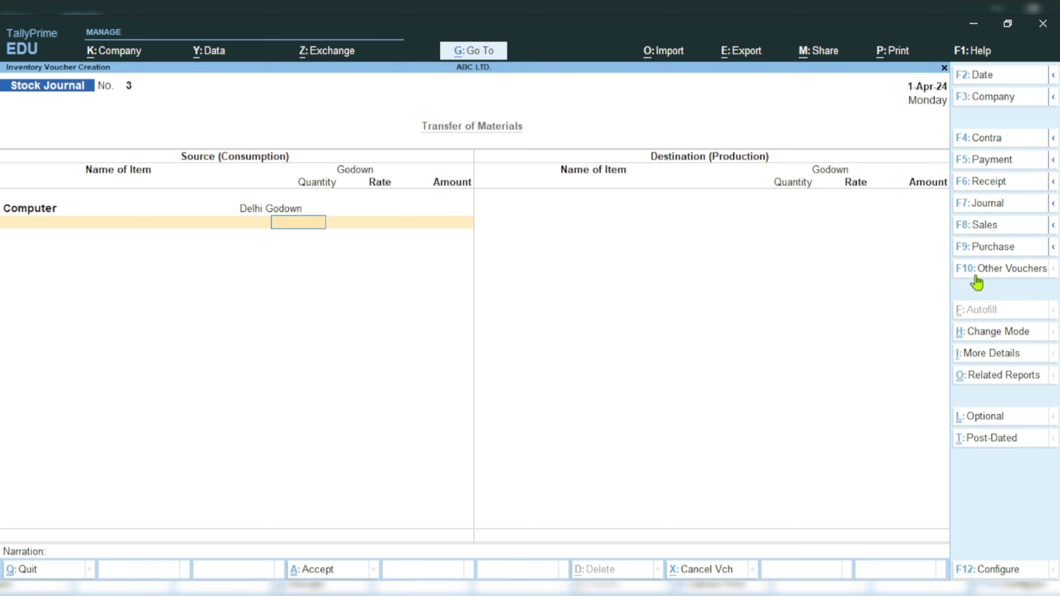
text(5)
key(Return)
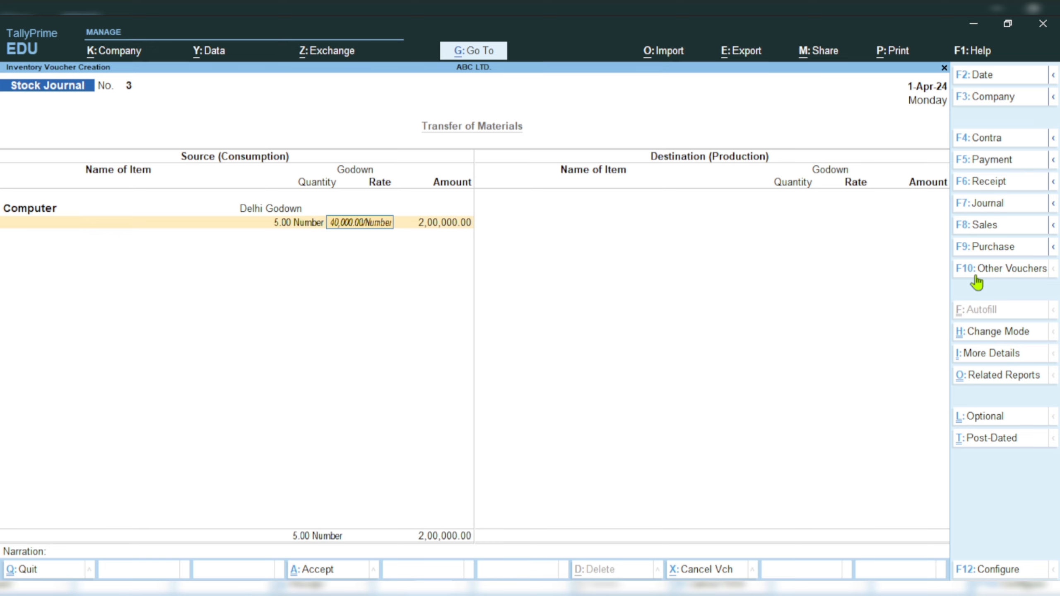
key(Return)
key(Return)
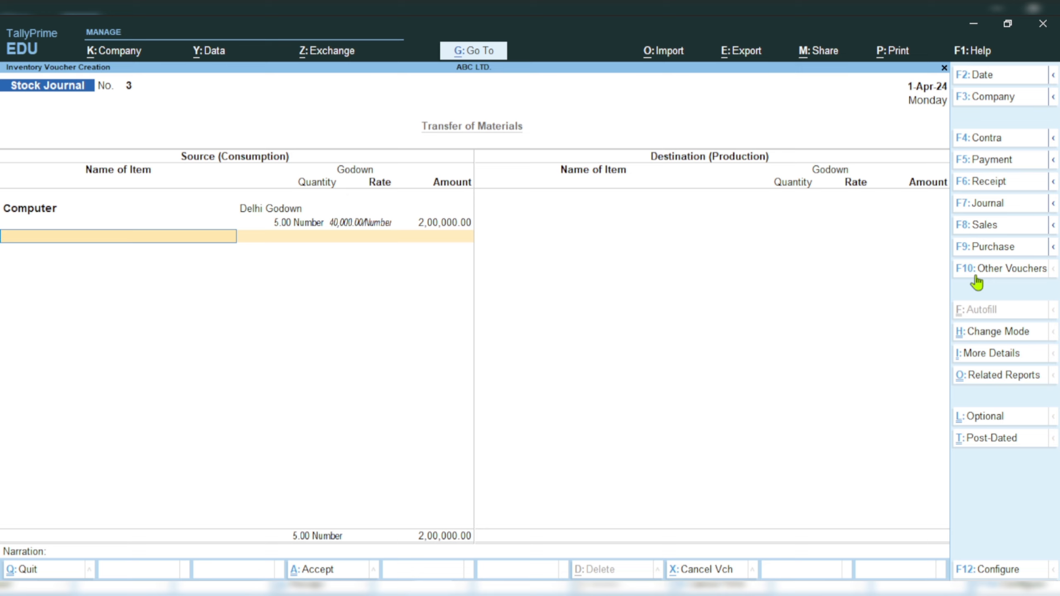
key(Return)
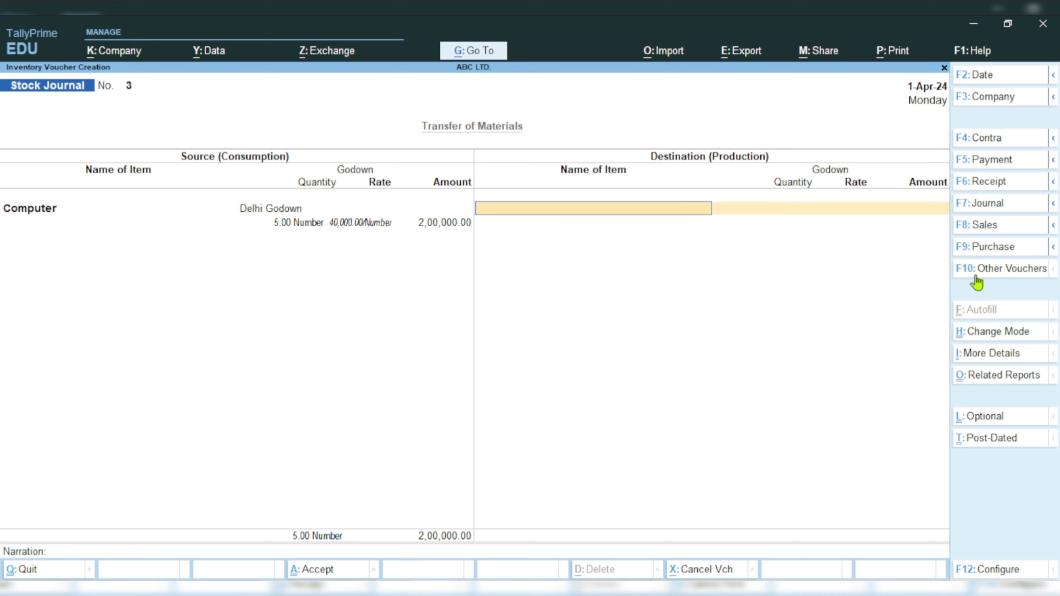
Enter the destination line: item Computer to Haryana Godown, quantity 5, keeping the default rate
text(Compu)
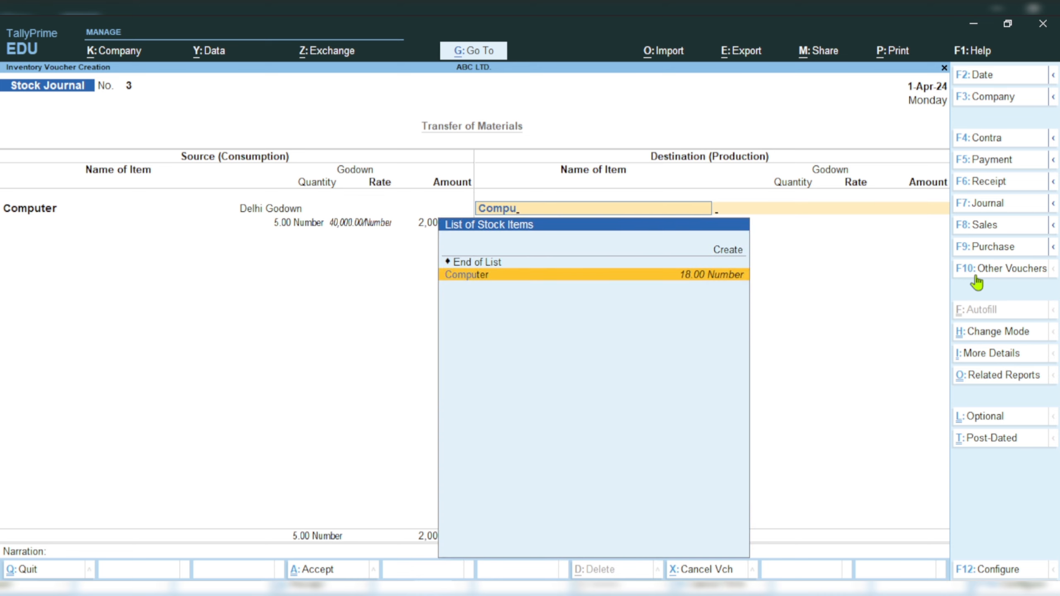
key(Return)
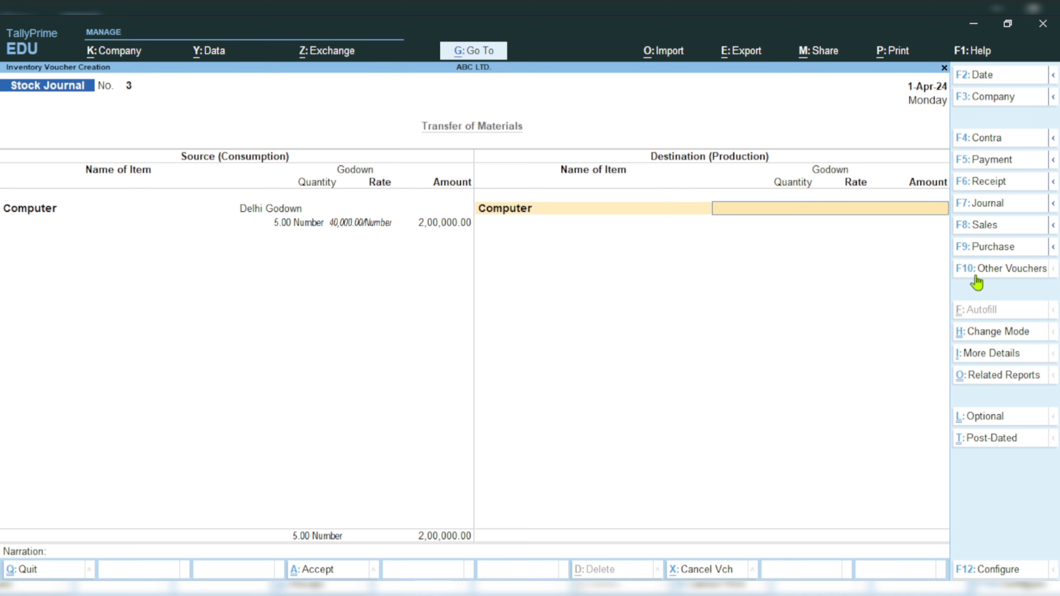
text(Harya)
key(Return)
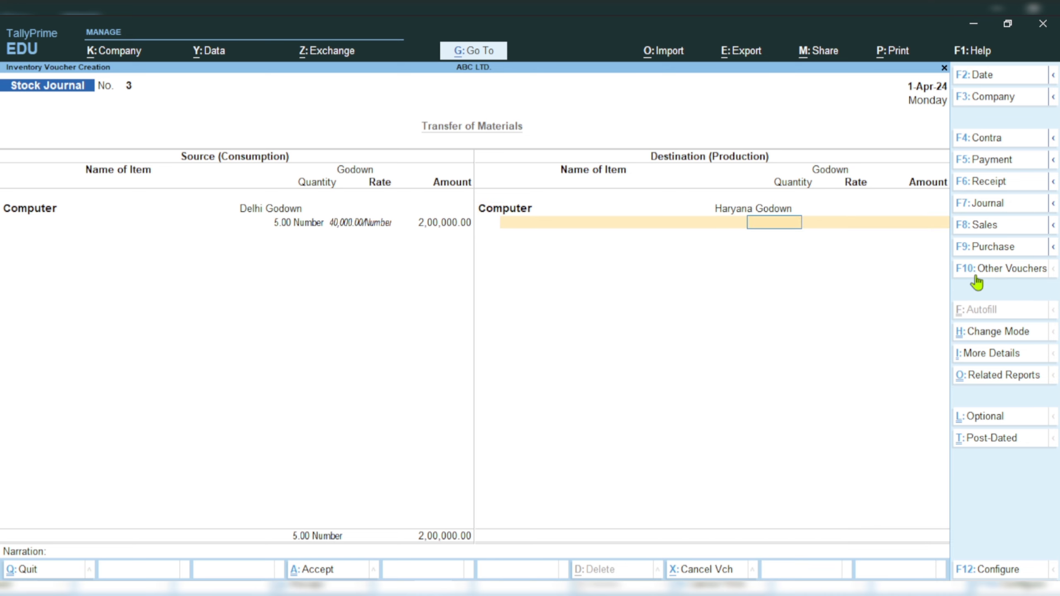
text(5)
key(Return)
key(Return)
key(Return)
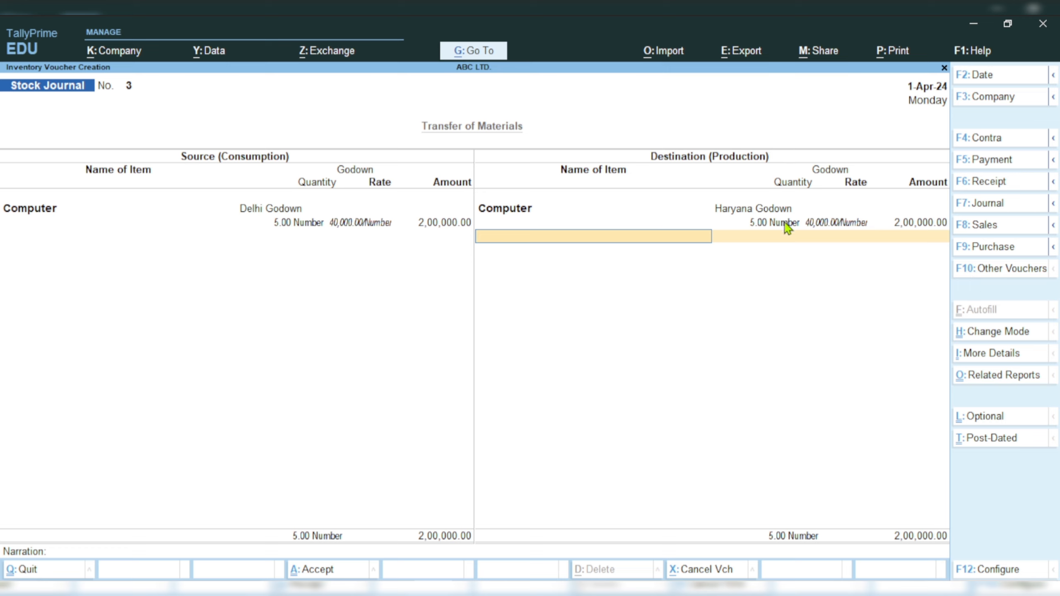
Add a second destination line for Computer at Main Location with quantity 1 and the default rate
text(Com)
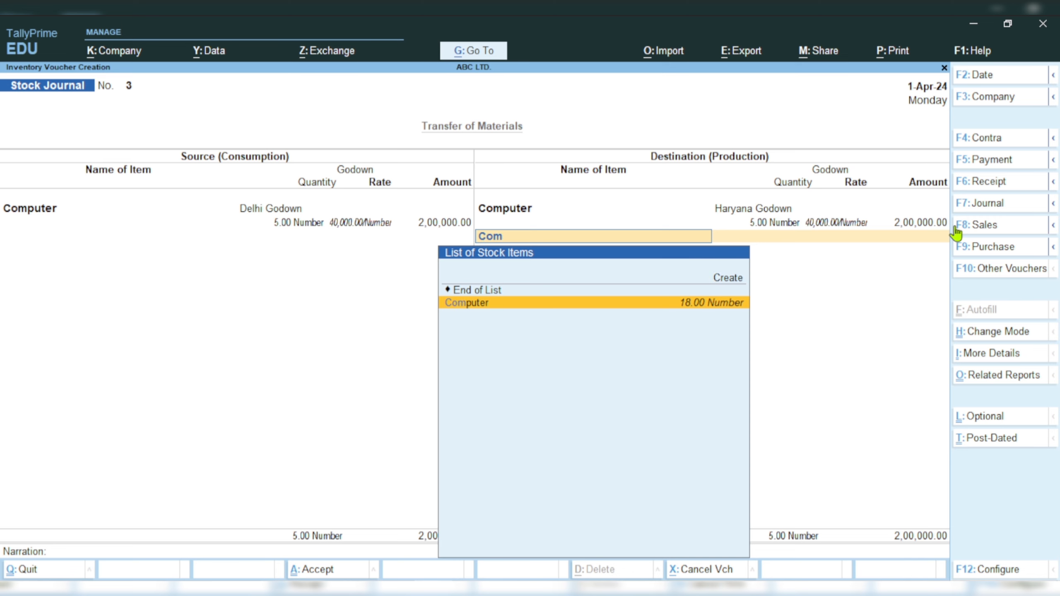
key(Return)
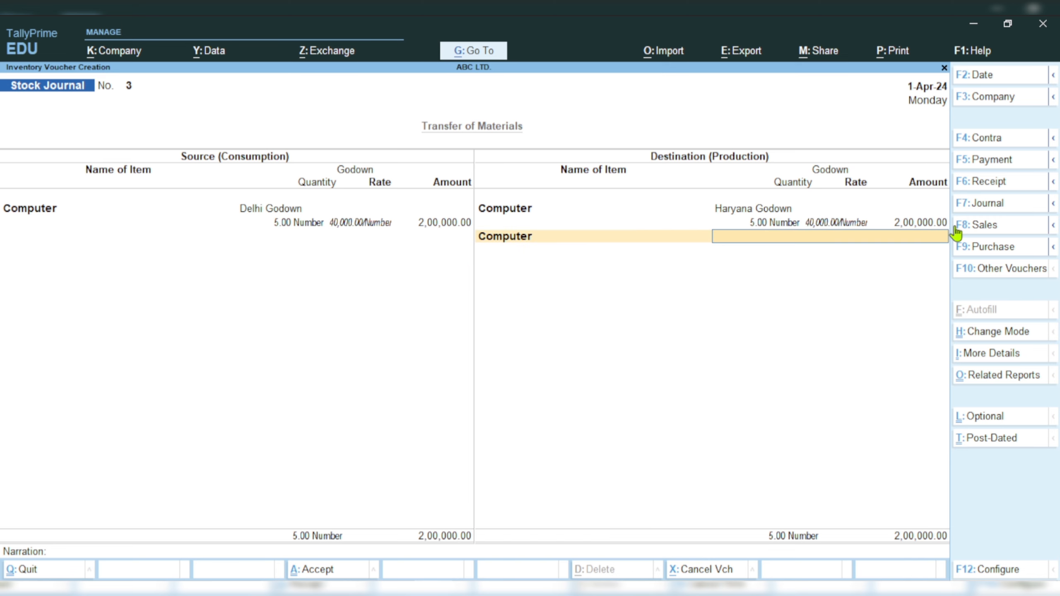
text(De)
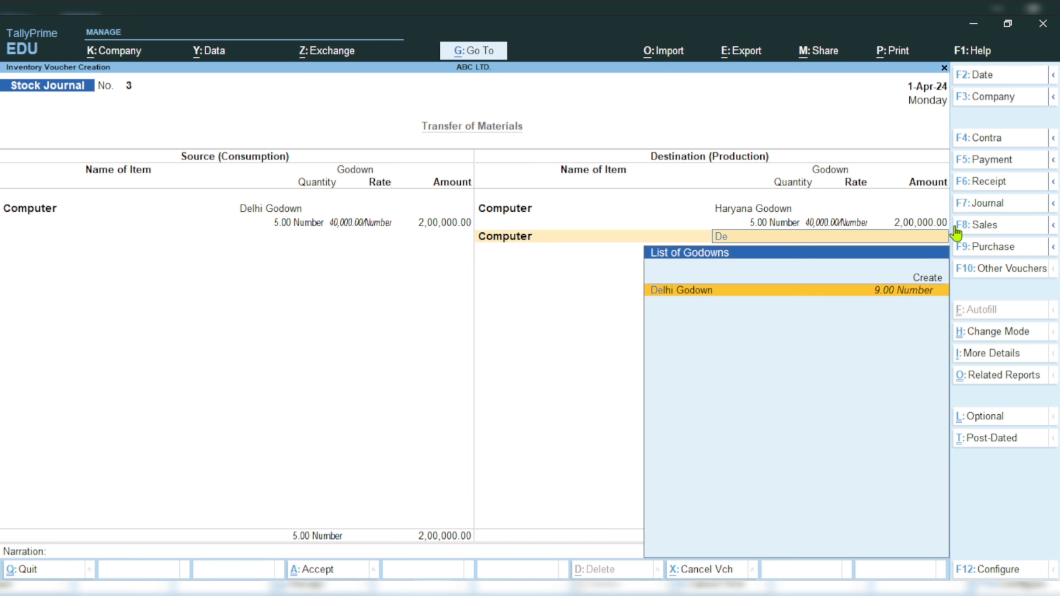
key(BackSpace)
key(BackSpace)
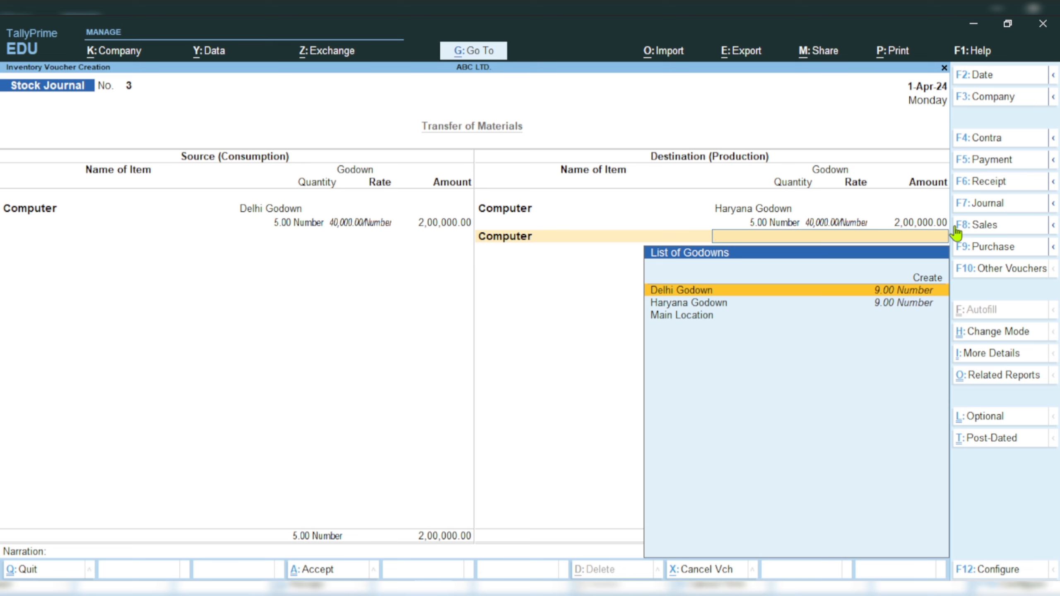
key(Down)
key(Down)
key(Return)
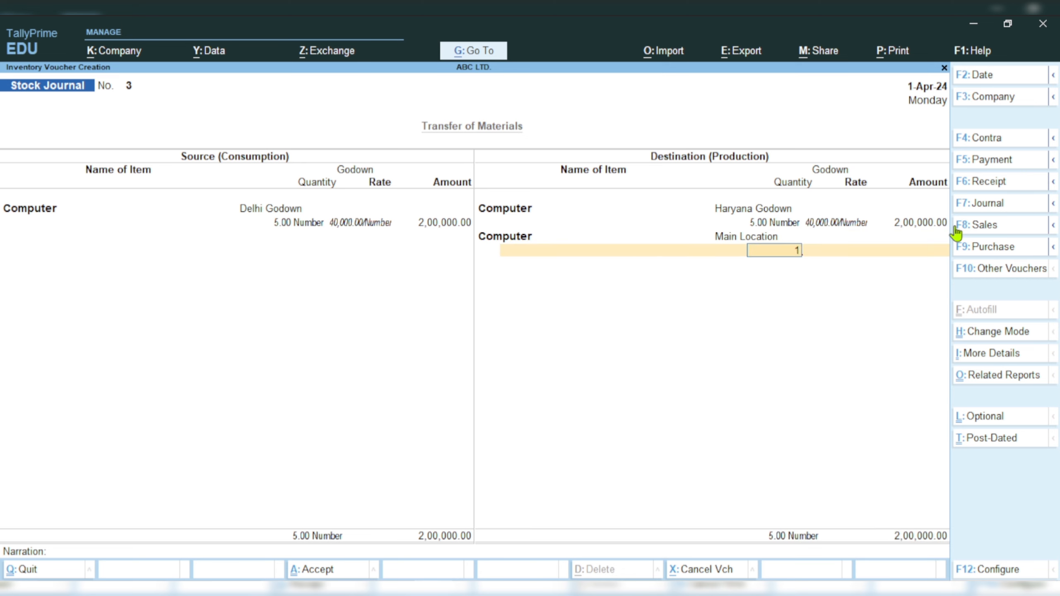
key(Return)
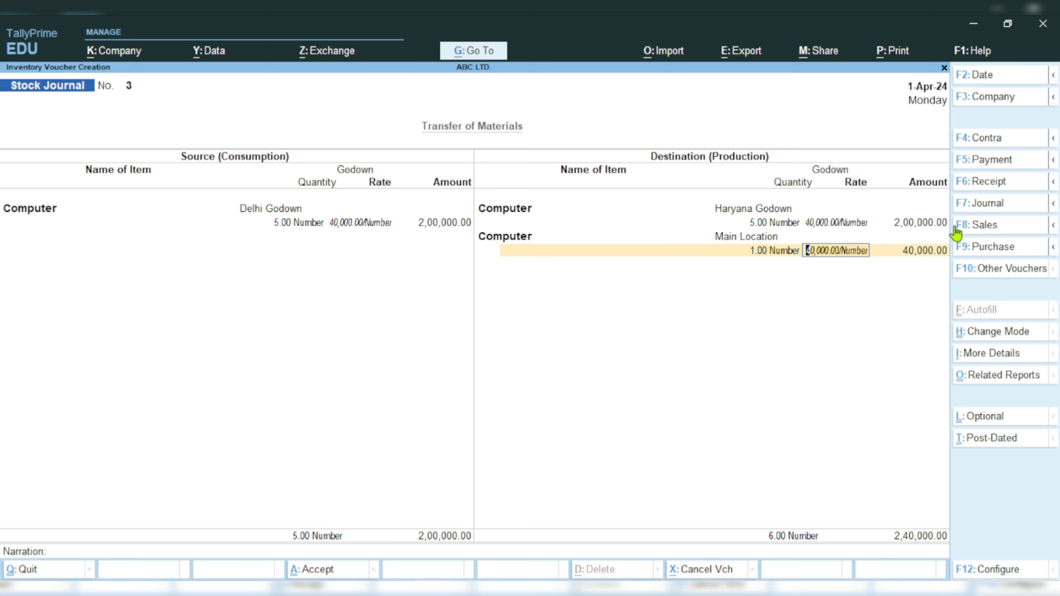
key(Return)
key(Return)
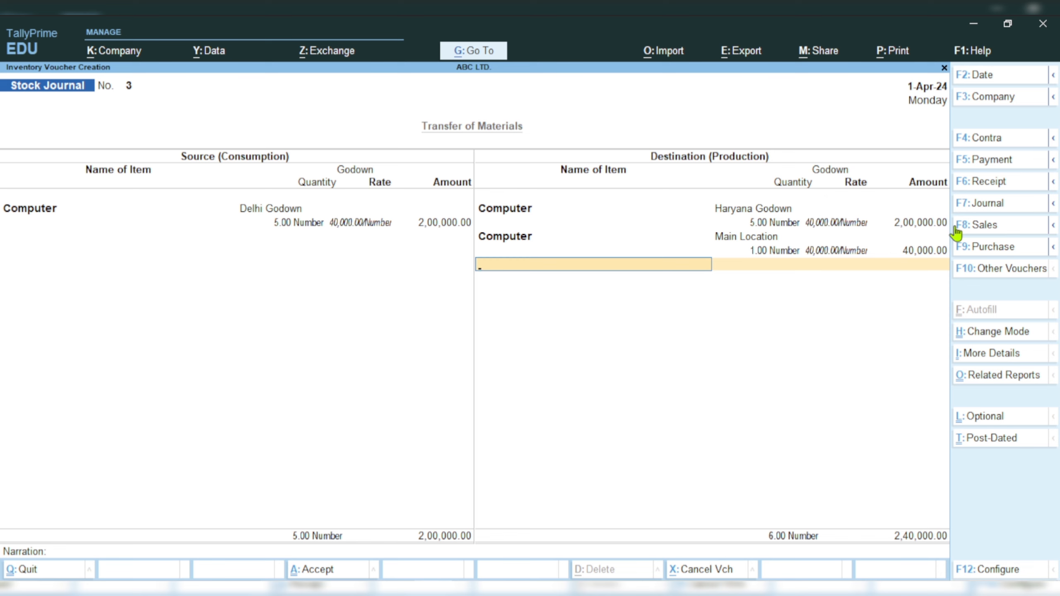
Go back through the second destination line and remove the Computer entry for Main Location
key(BackSpace)
key(BackSpace)
key(BackSpace)
key(BackSpace)
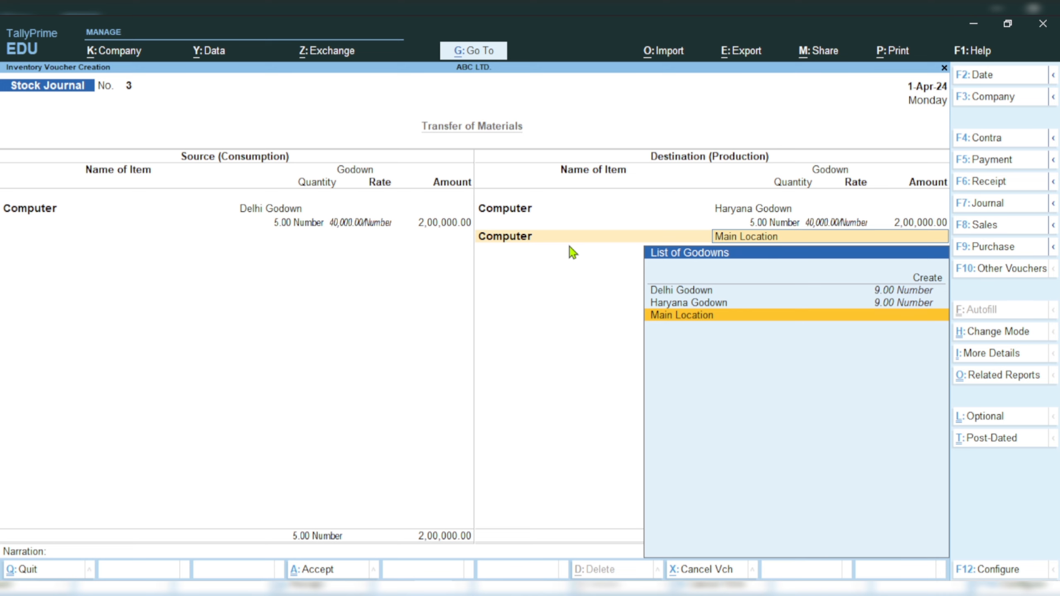
key(BackSpace)
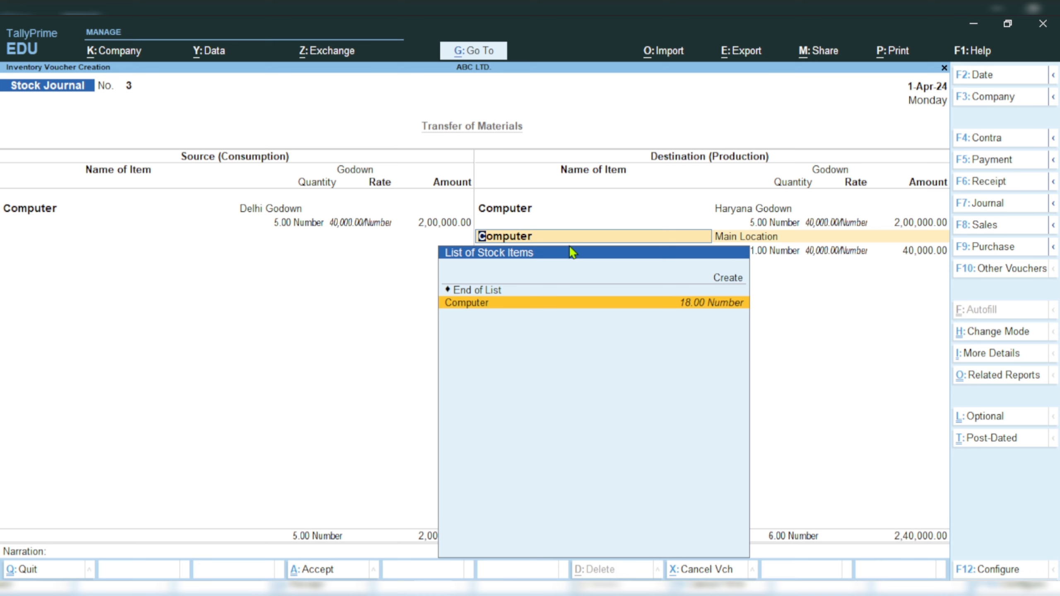
key(Up)
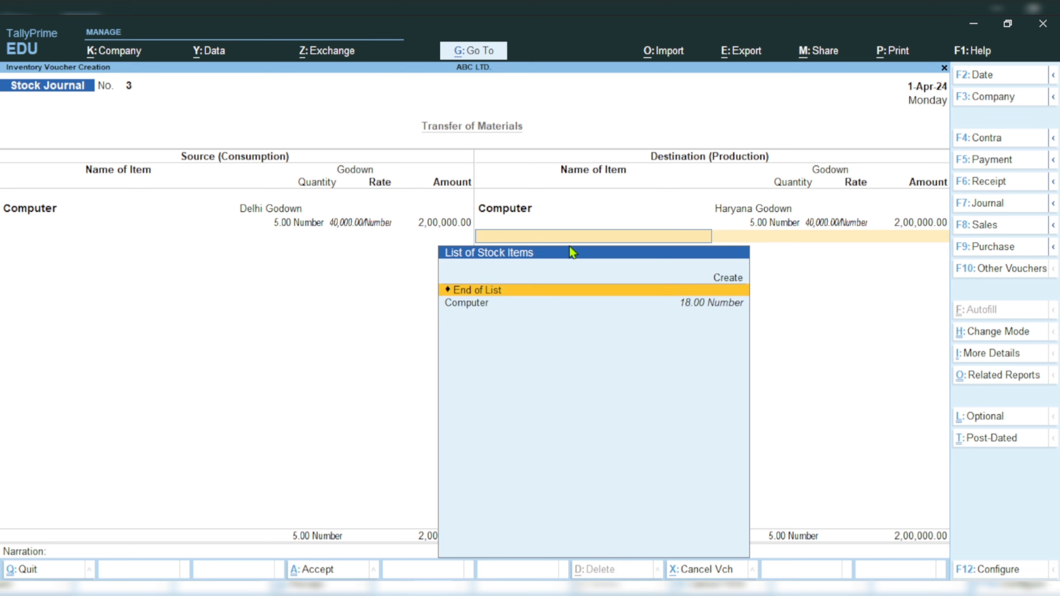
End the destination list, leave the narration blank and save the stock journal voucher
key(Return)
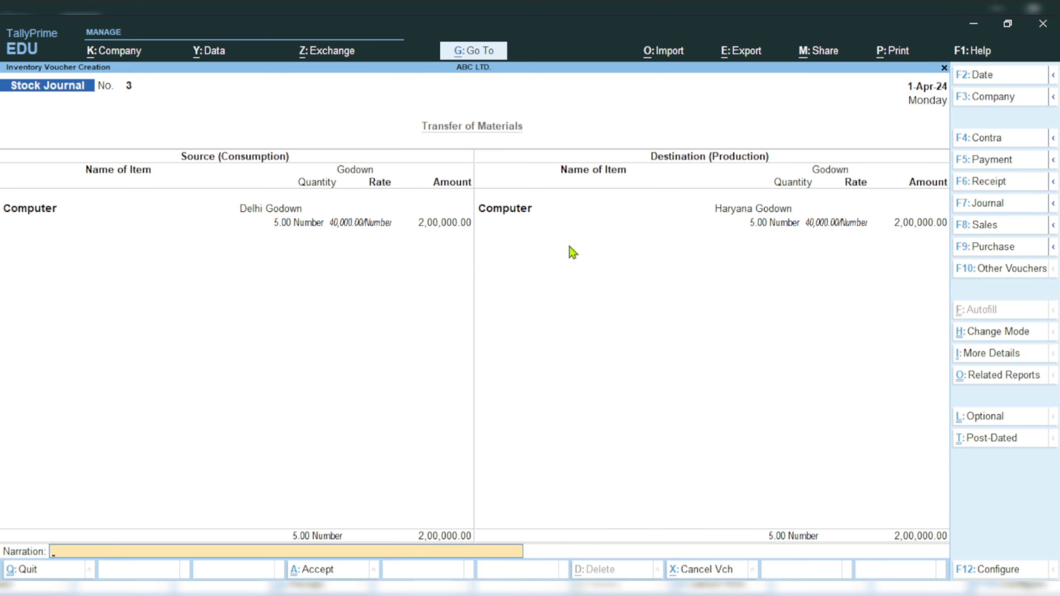
key(Return)
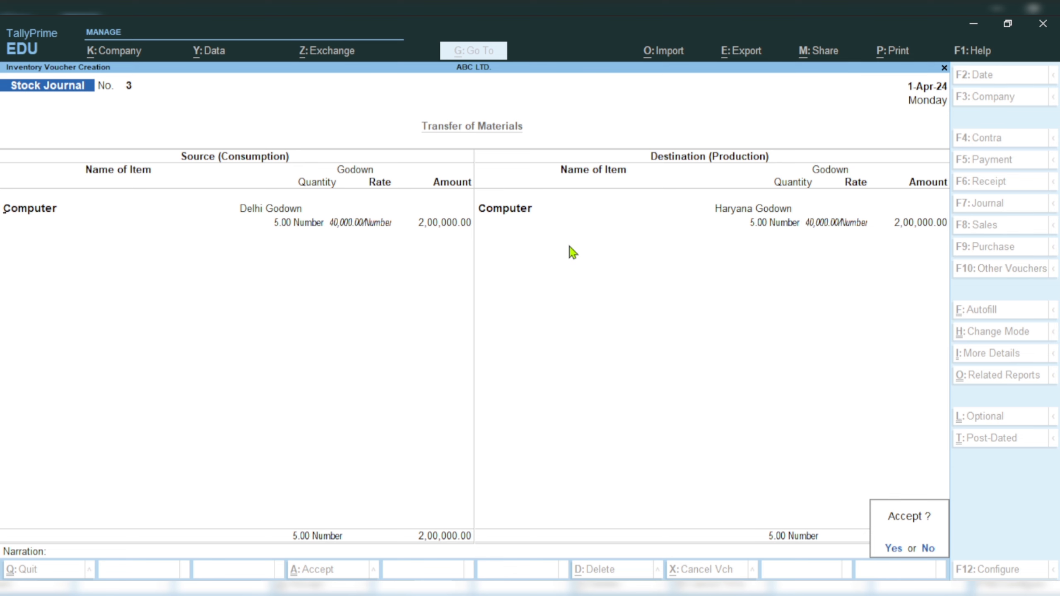
key(Return)
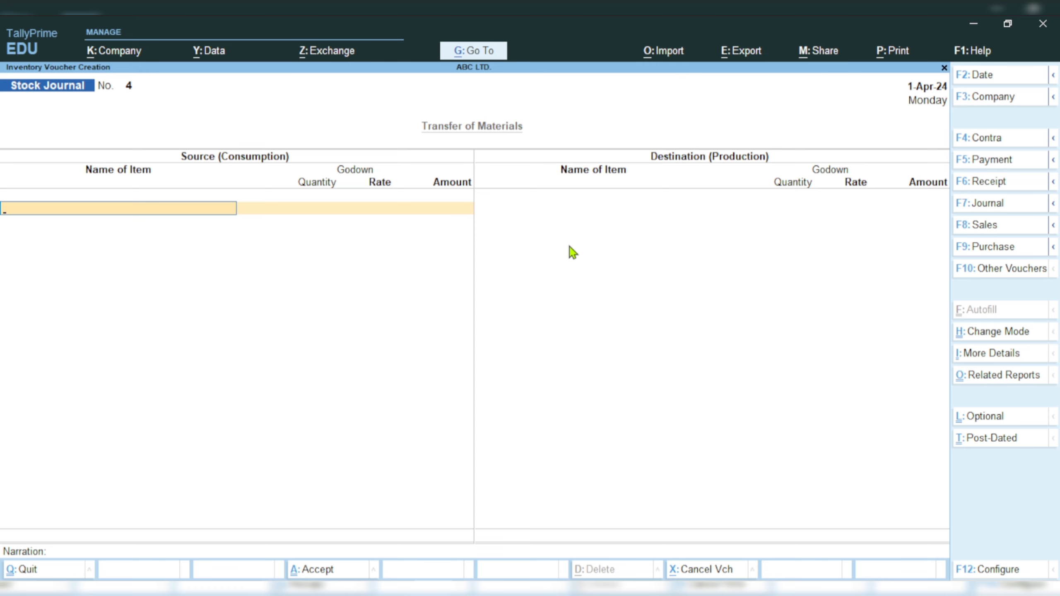
Leave voucher creation without starting another entry and return to the Gateway of Tally
key(Escape)
key(y)
key(Escape)
key(n)
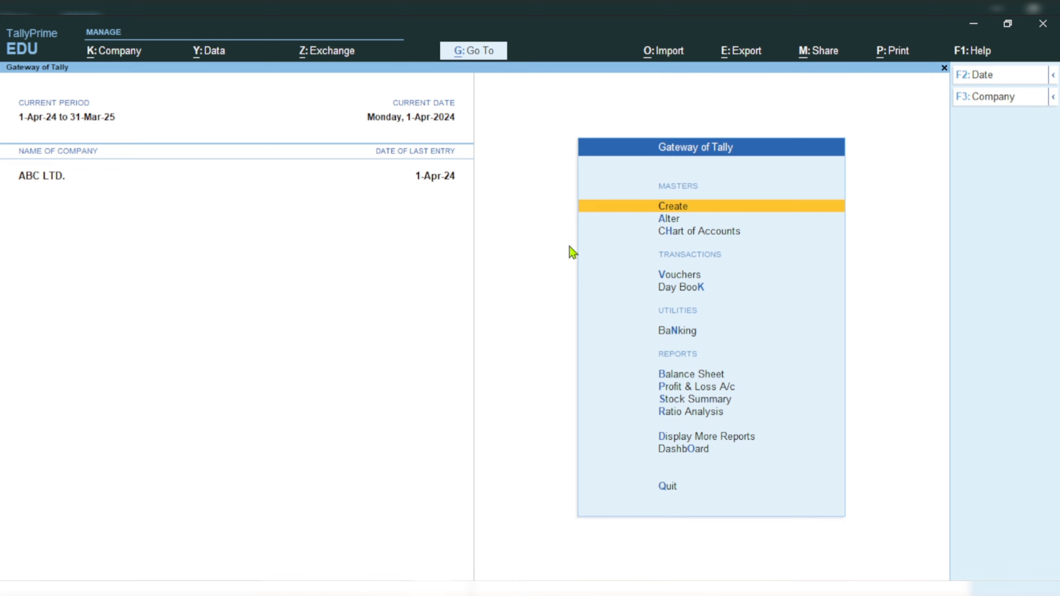
key(alt)
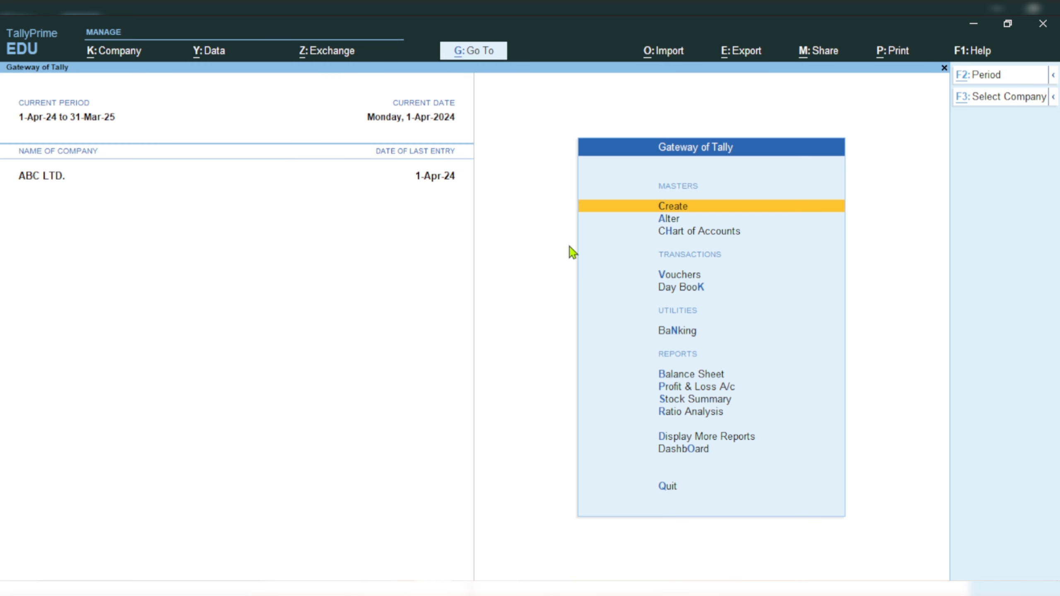
Open the Inventory Summary report, view Computer's monthly summary and return to the Gateway of Tally
key(alt+g)
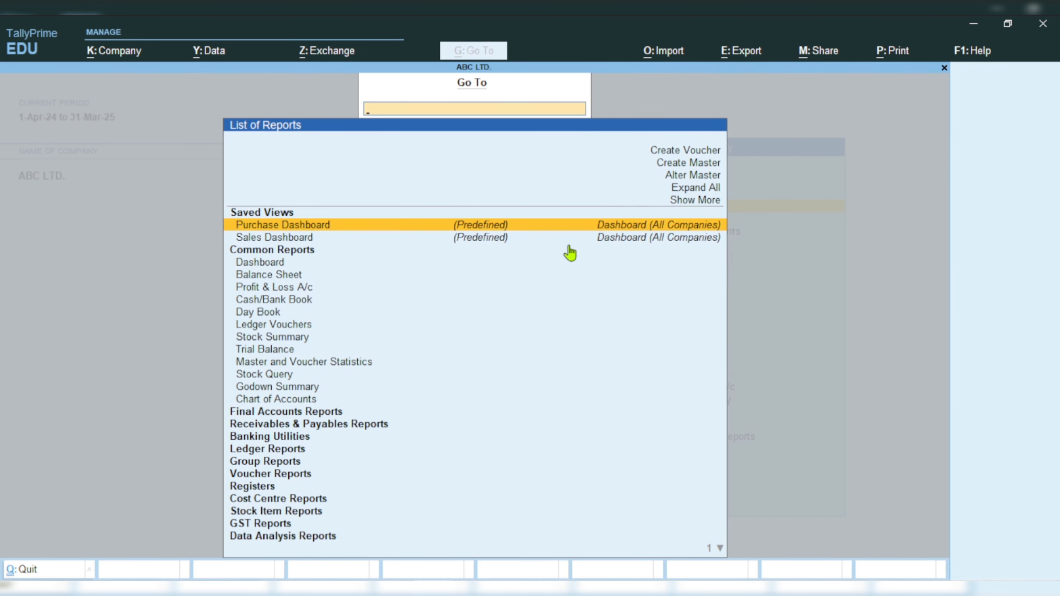
text(Inve)
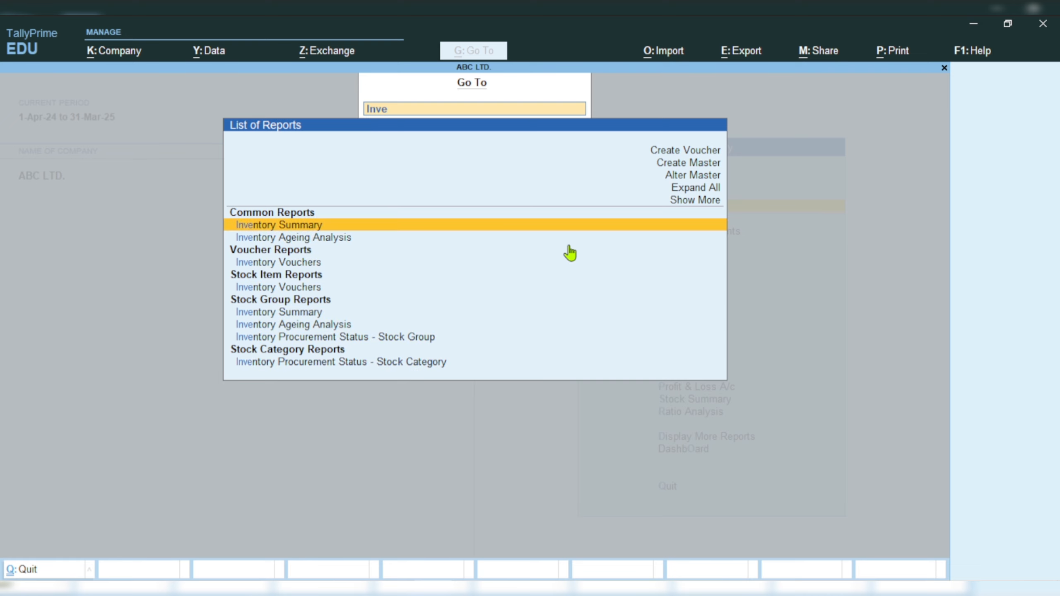
key(Return)
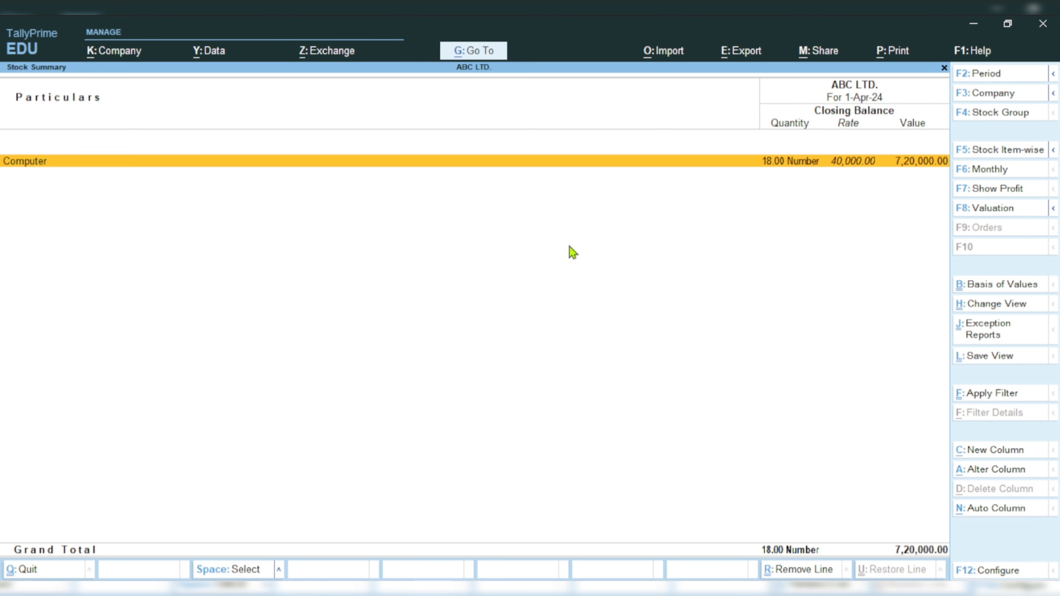
key(Return)
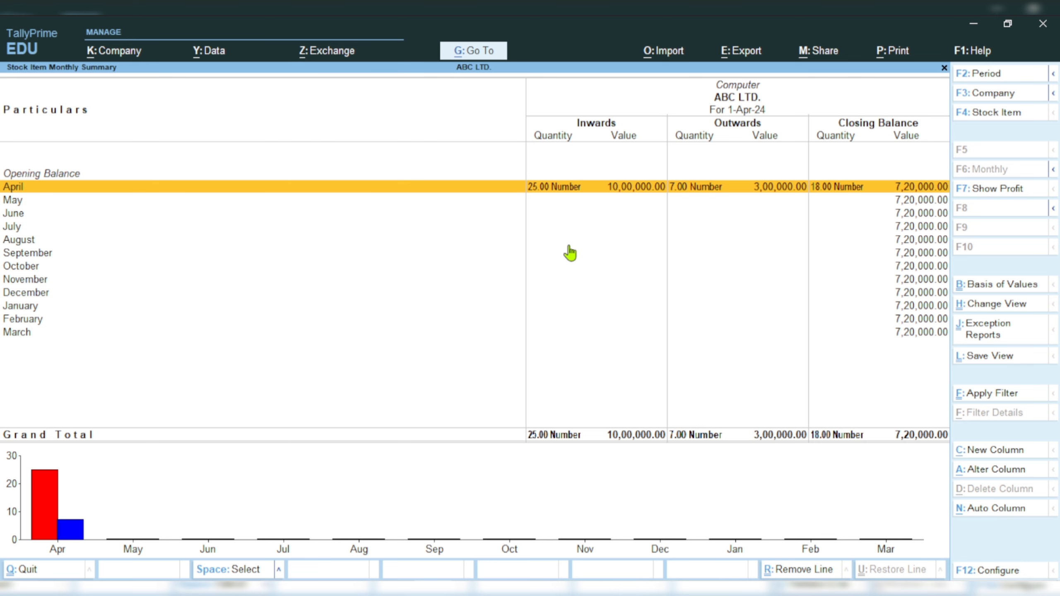
key(Escape)
key(Escape)
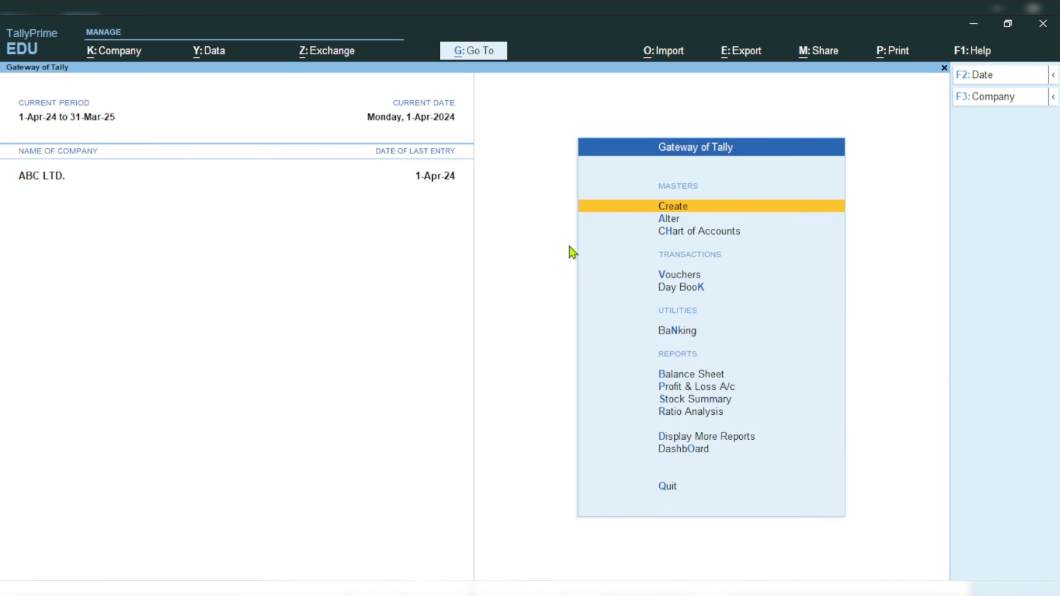
key(alt+g)
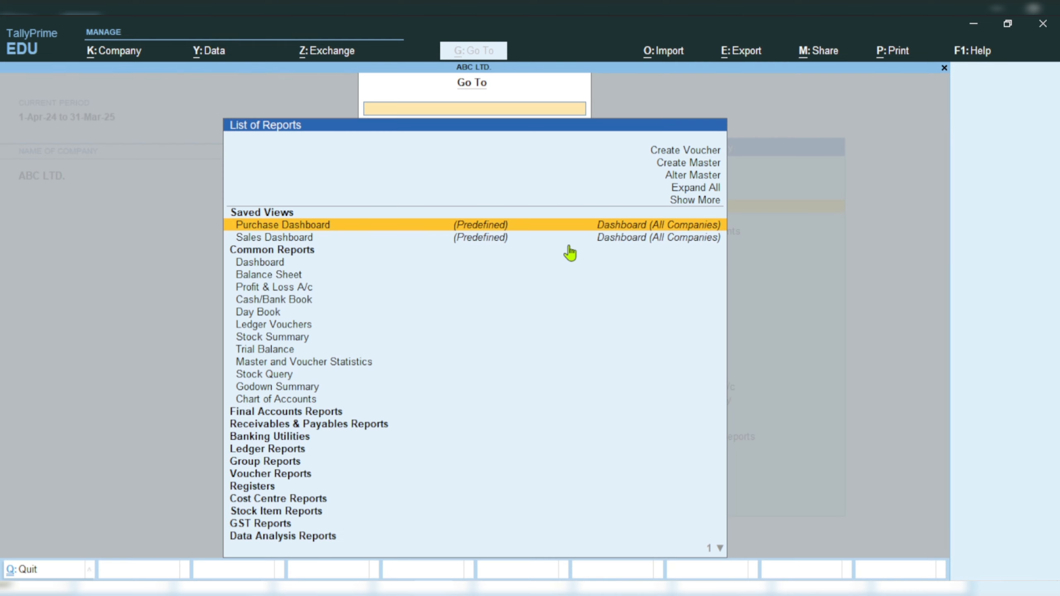
text(Sto)
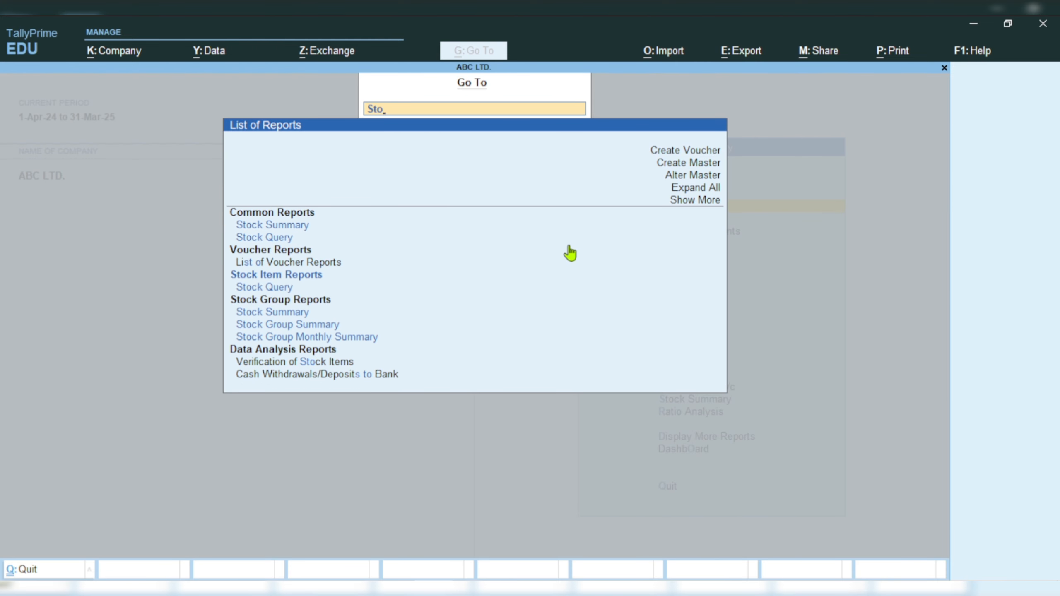
key(Down)
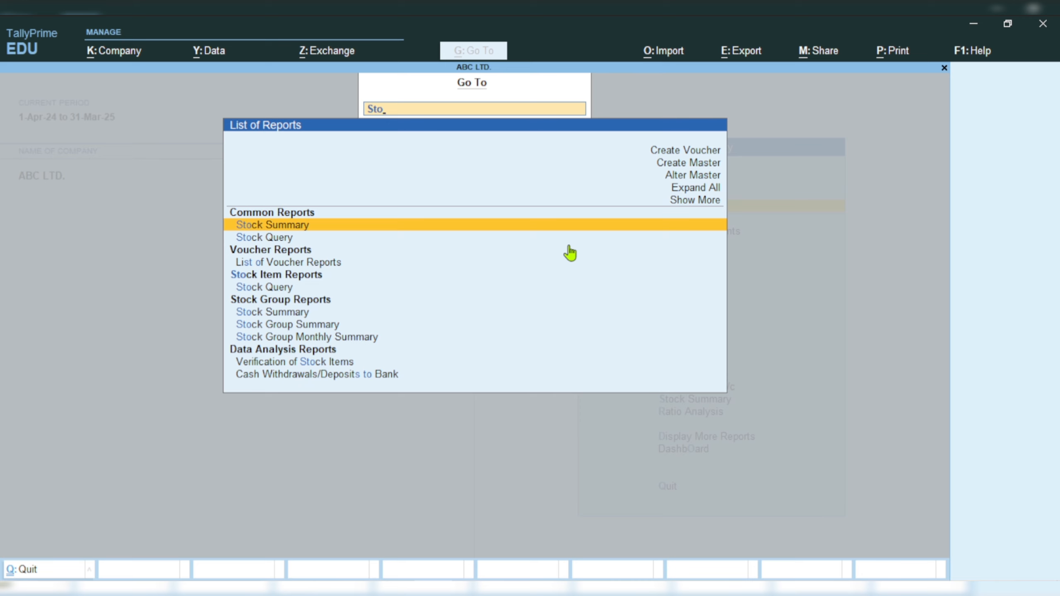
key(Down)
key(Down)
key(Down)
key(Down)
key(Down)
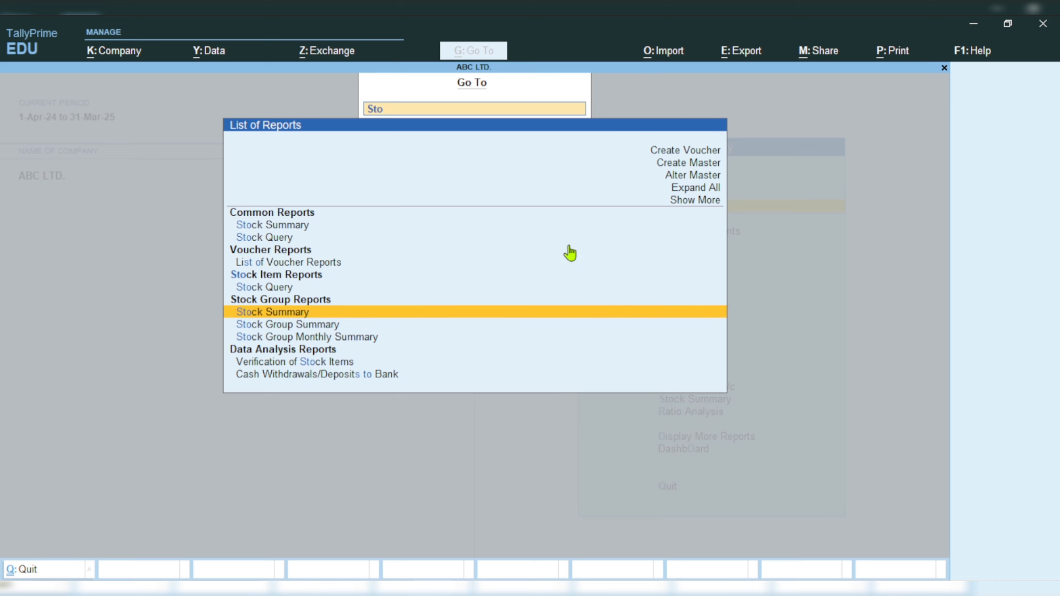
key(Down)
key(Escape)
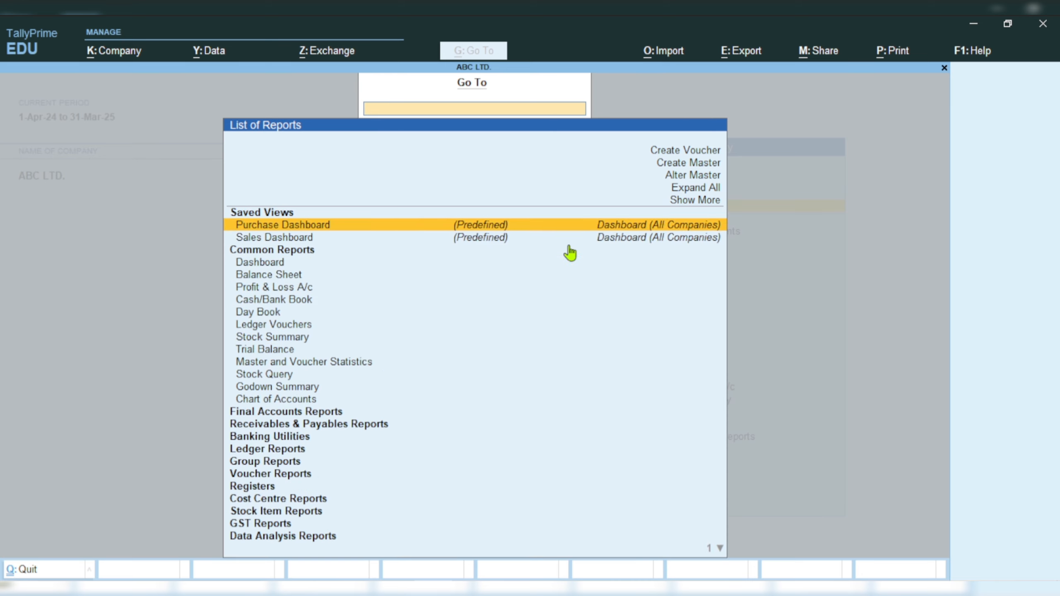
key(Escape)
key(Escape)
key(Escape)
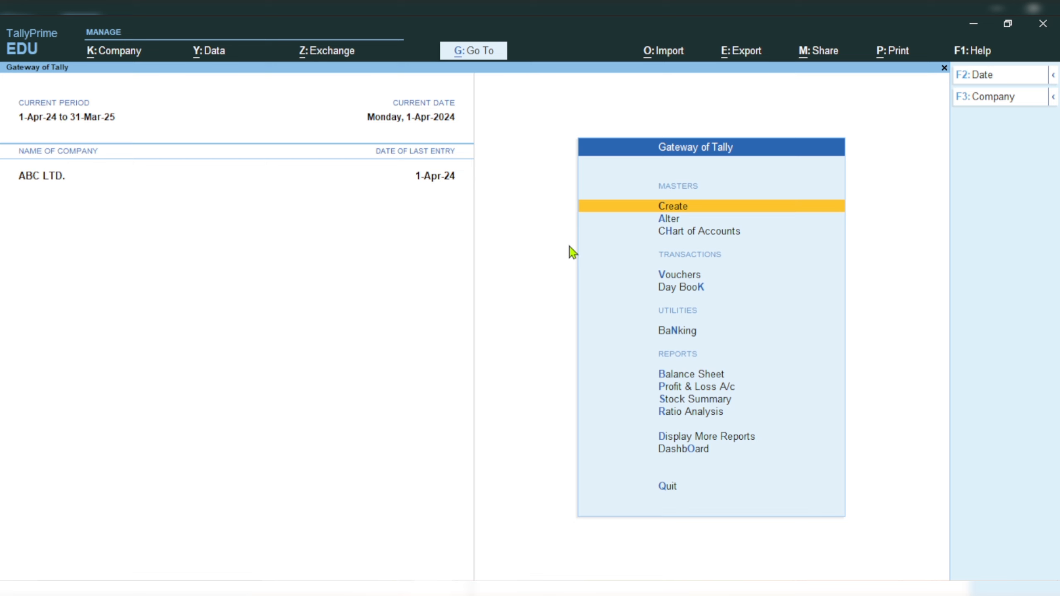
Open the Inventory Books group within Display More Reports
key(d)
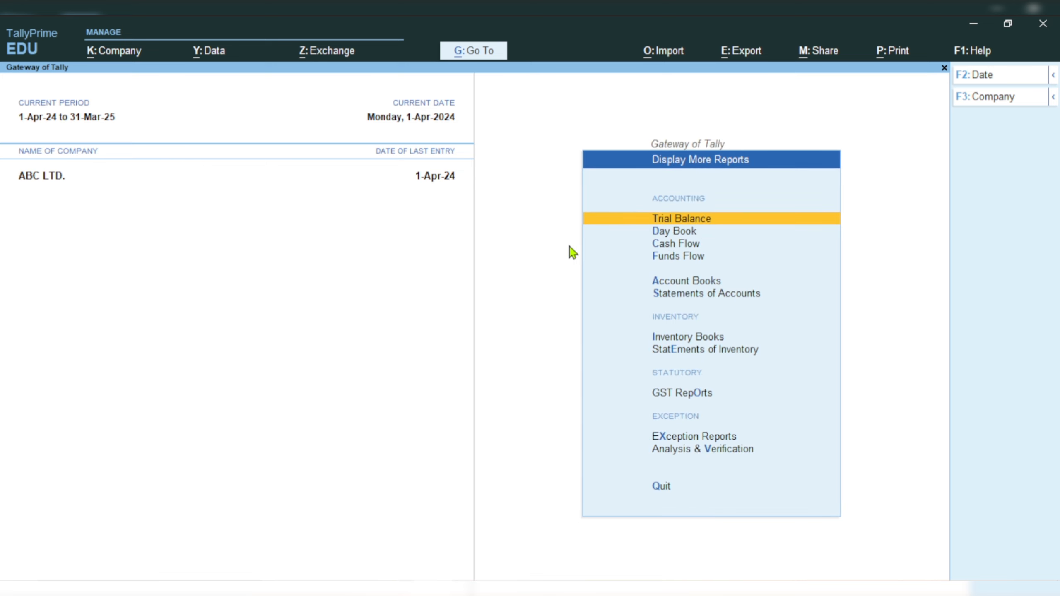
key(Down)
key(Down)
key(Down)
key(Down)
key(Down)
key(Down)
key(Down)
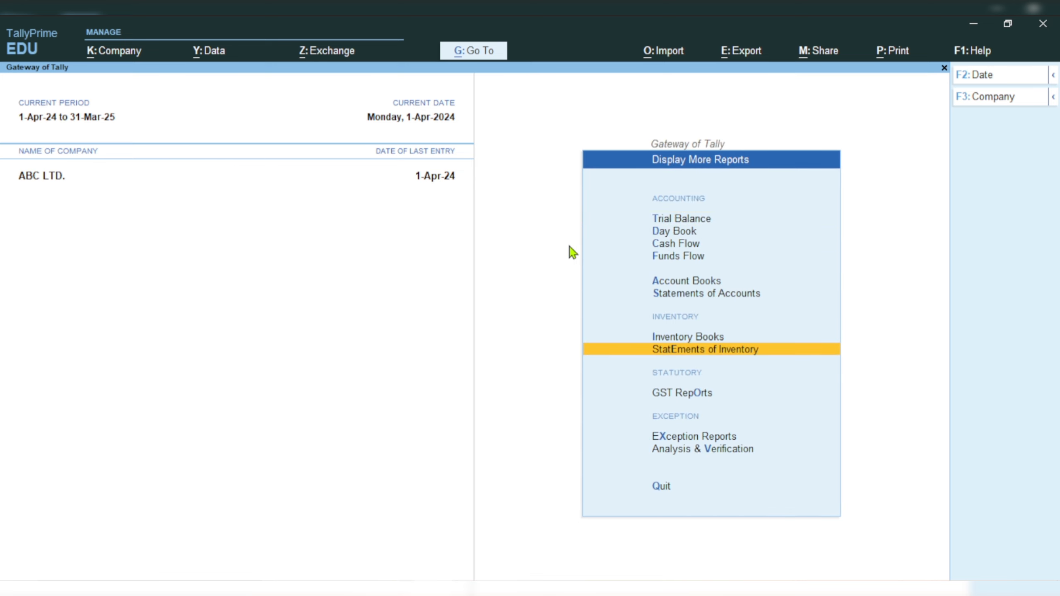
key(Up)
key(Up)
key(Down)
key(Return)
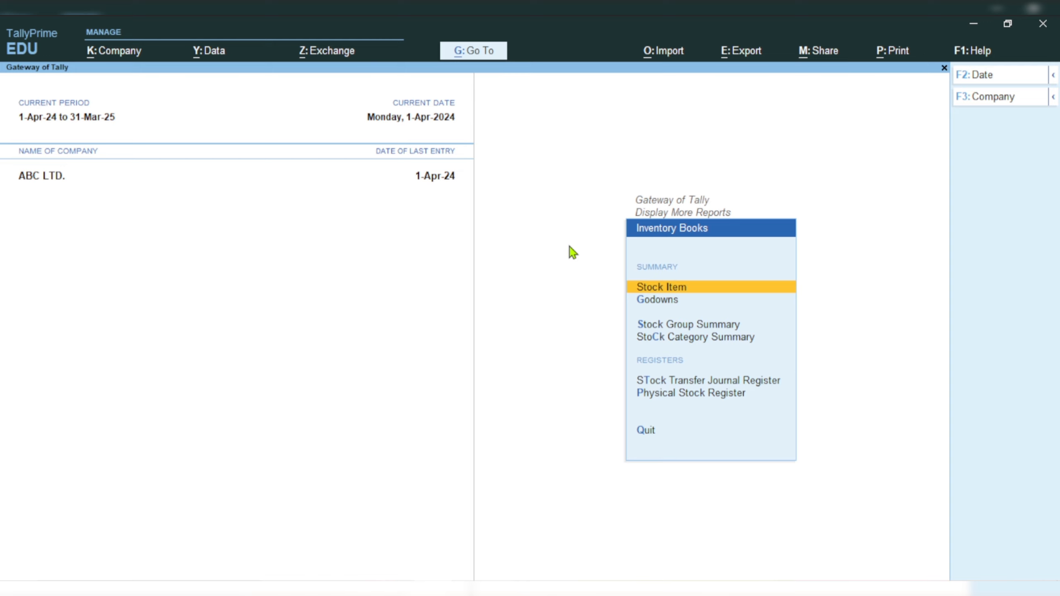
Open the Godown Summary for the Primary godown from Inventory Books
key(Down)
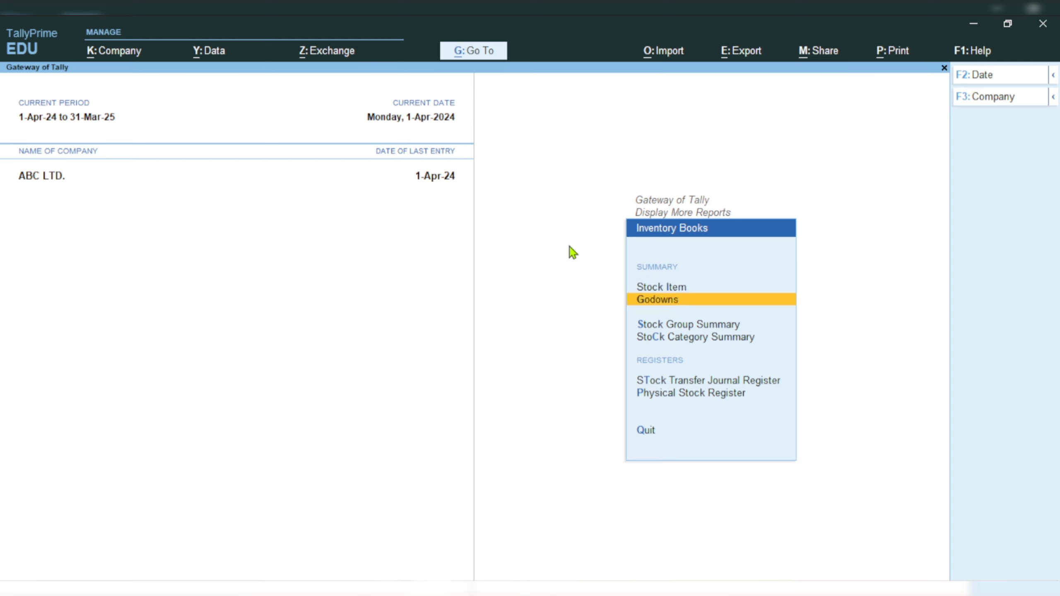
key(Down)
key(Down)
key(Down)
key(Down)
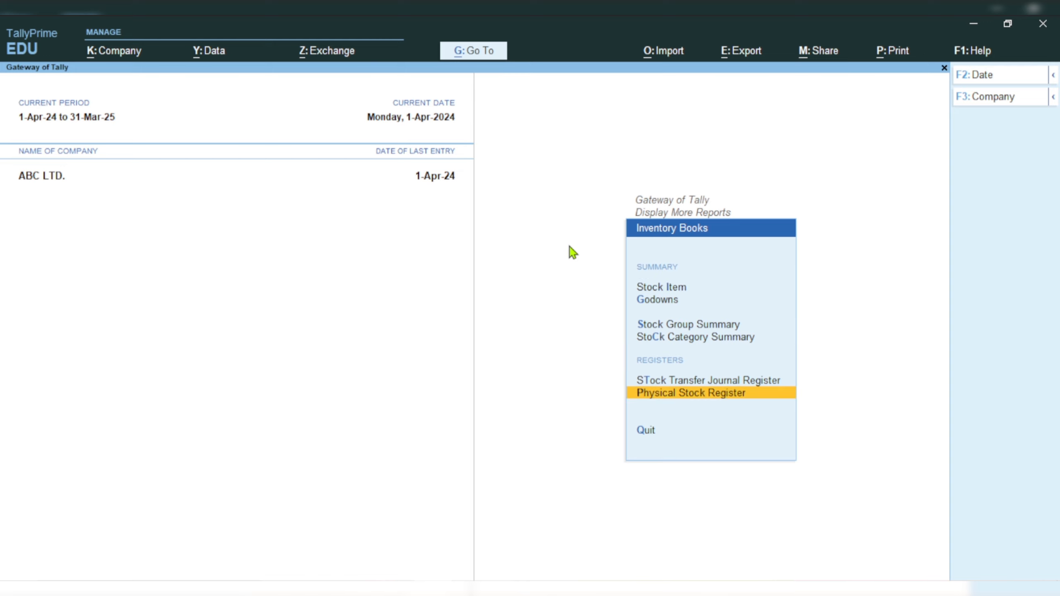
key(Up)
key(Up)
key(Up)
key(Up)
key(Return)
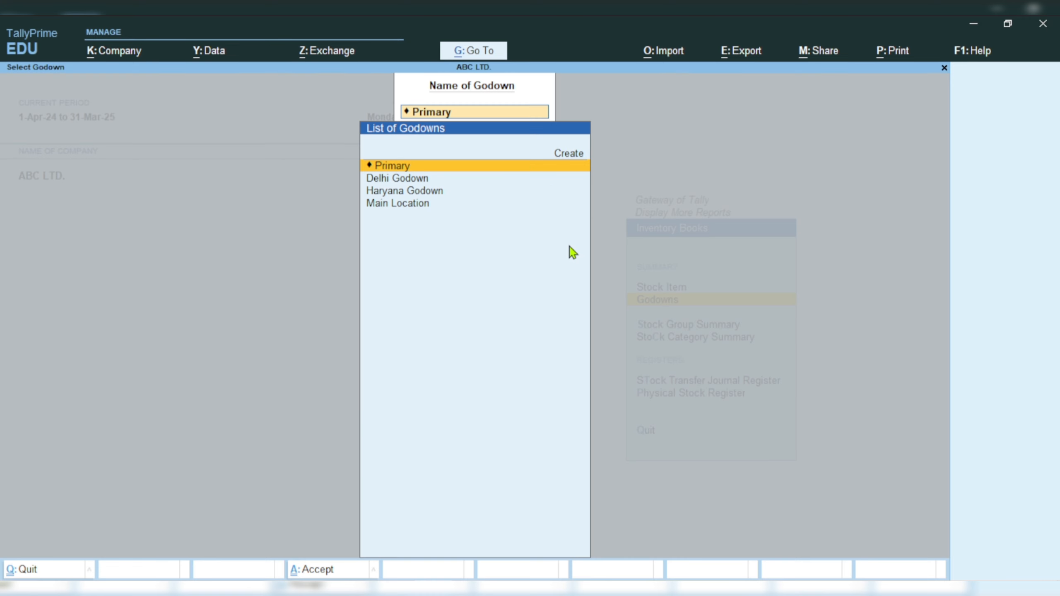
key(Return)
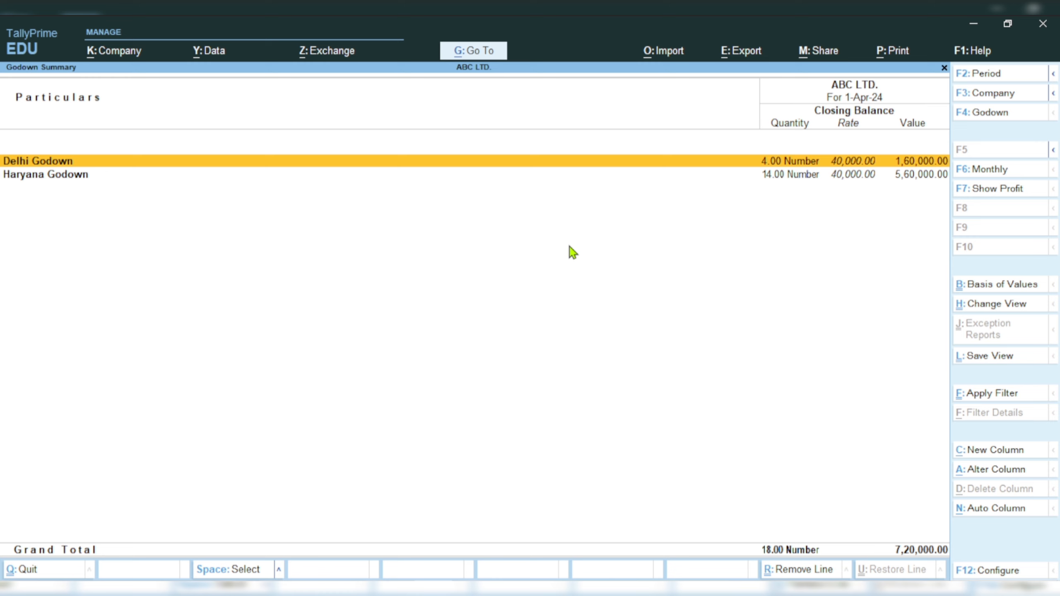
Show the Godown Summary in detailed form to check the items in each godown, and return to Inventory Books
key(alt)
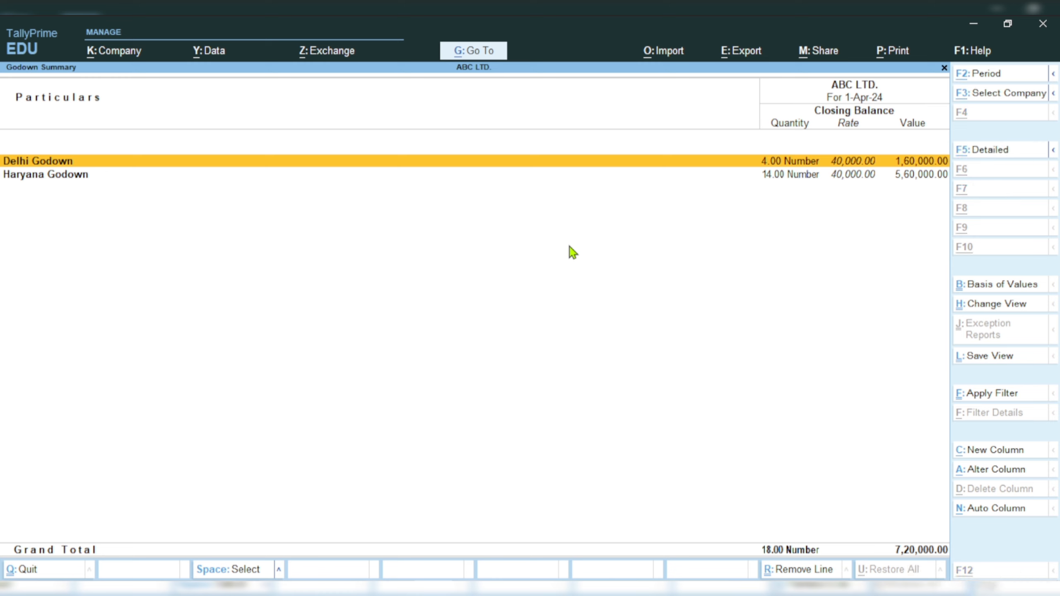
key(alt+F5)
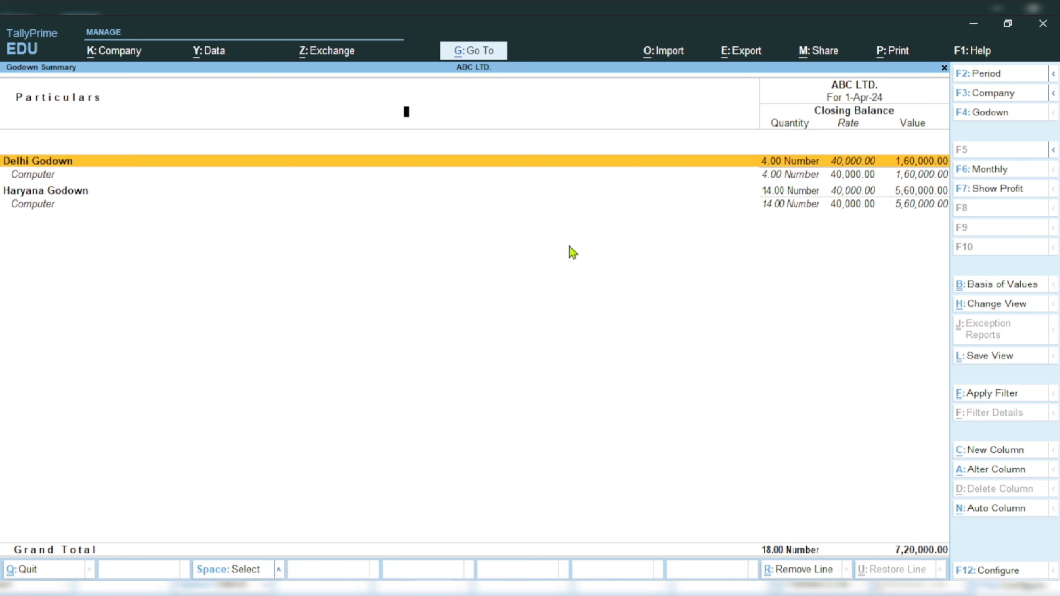
key(Escape)
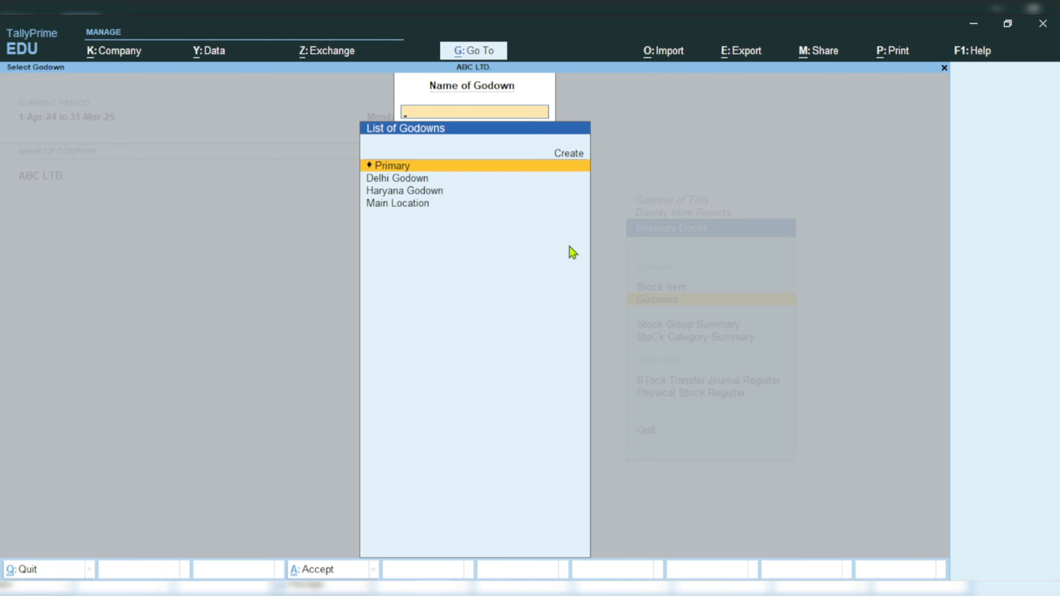
key(Escape)
View April's Computer voucher from the Stock Transfer Journal Register, leave it unaltered and return to Inventory Books
key(Down)
key(Down)
key(Down)
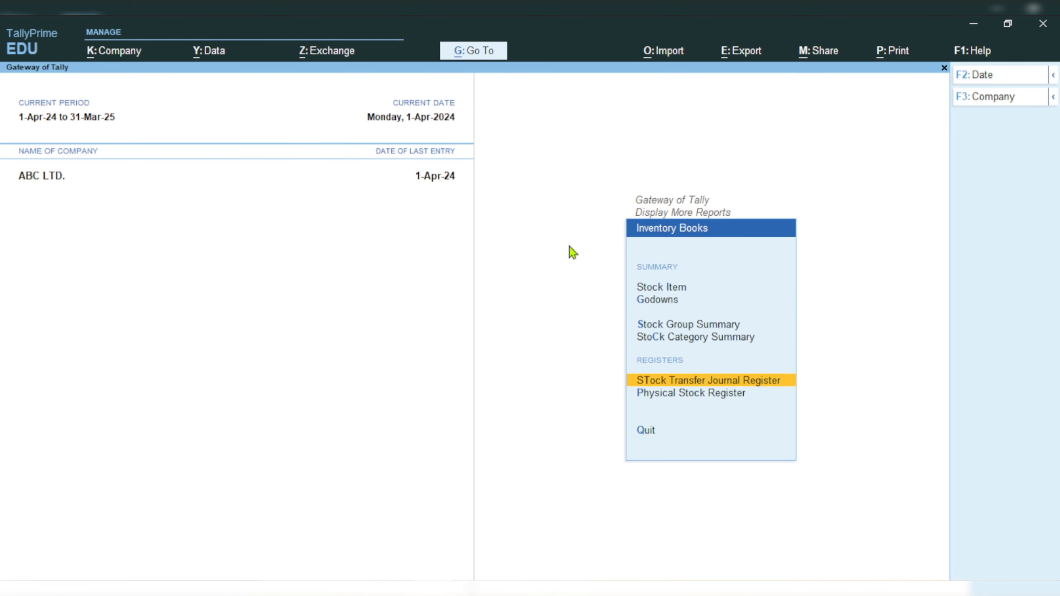
key(Return)
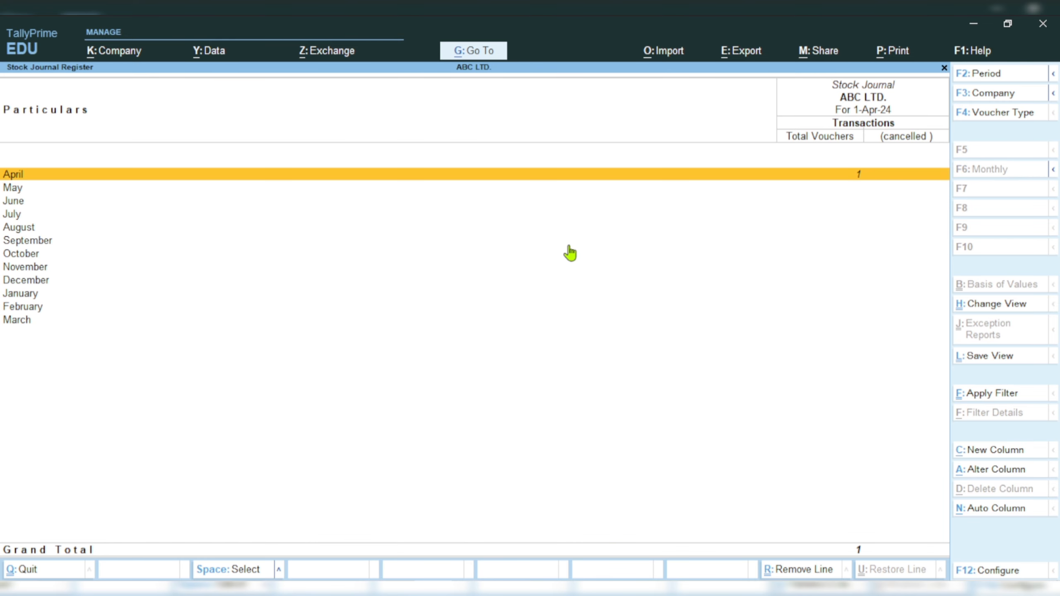
key(Return)
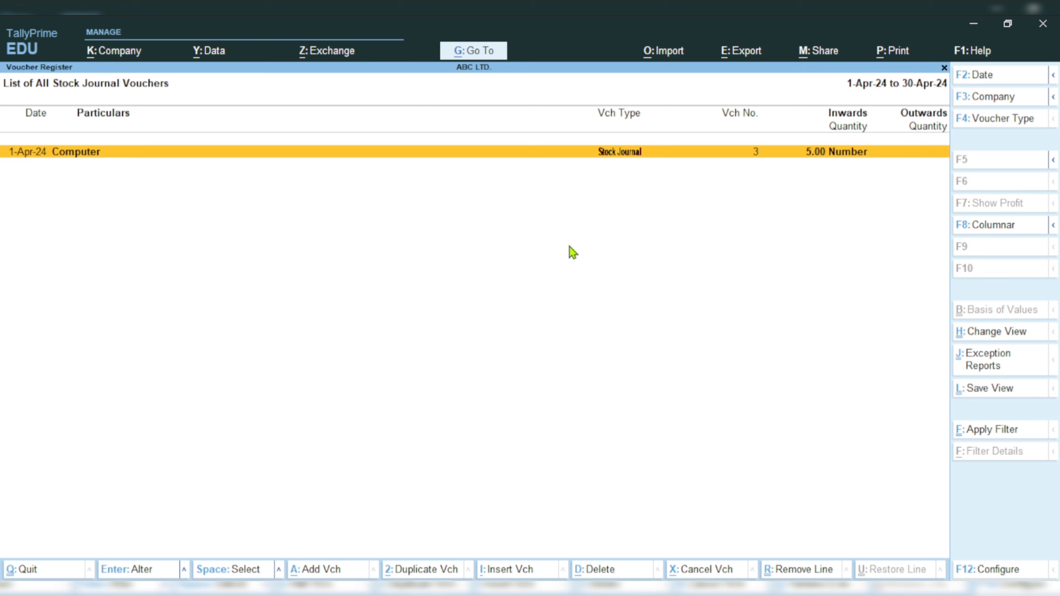
key(Return)
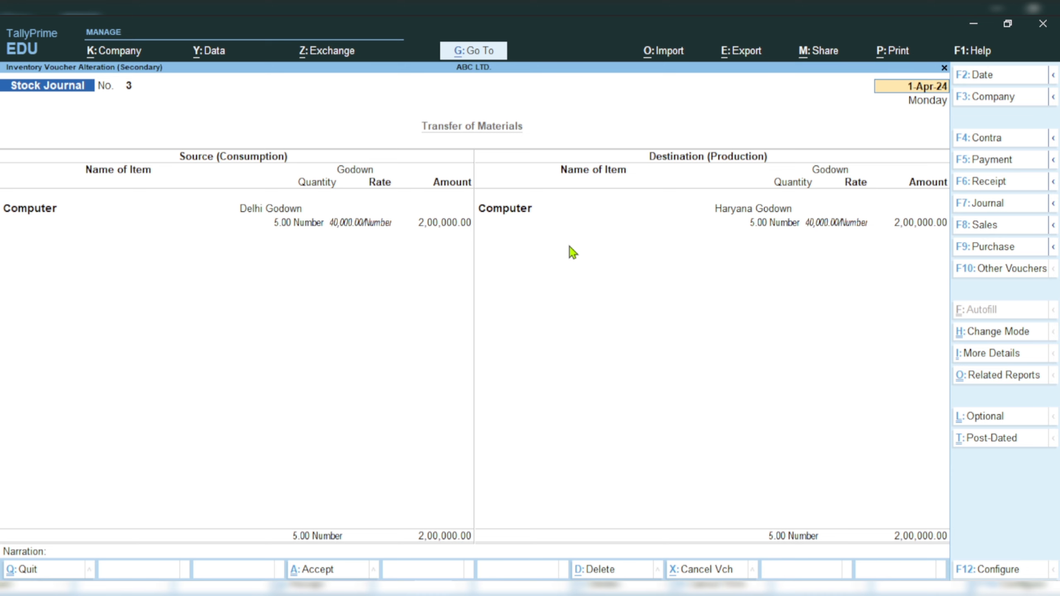
key(BackSpace)
key(Escape)
key(Return)
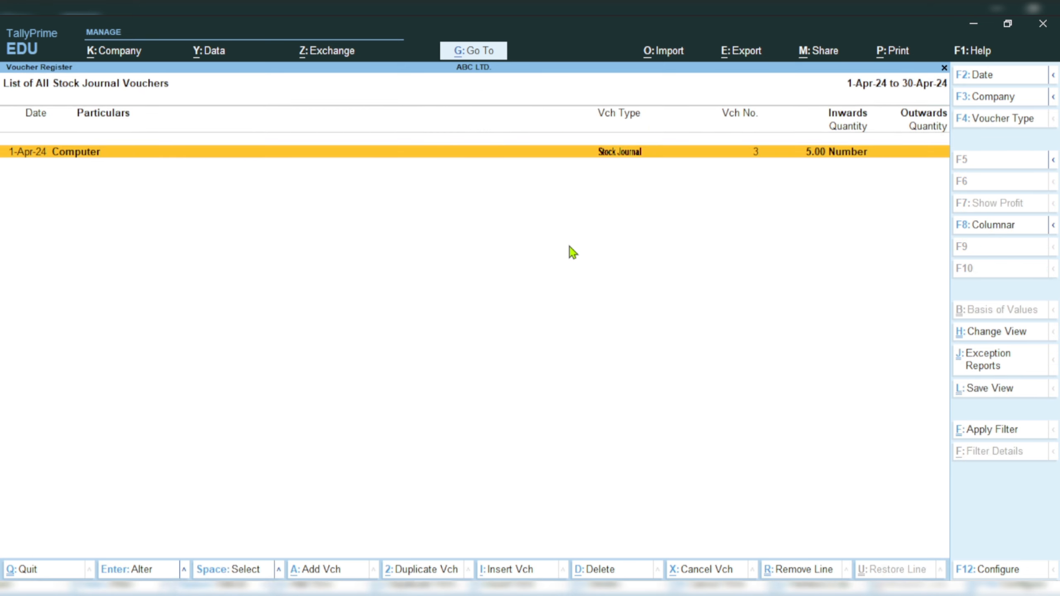
key(Escape)
key(Escape)
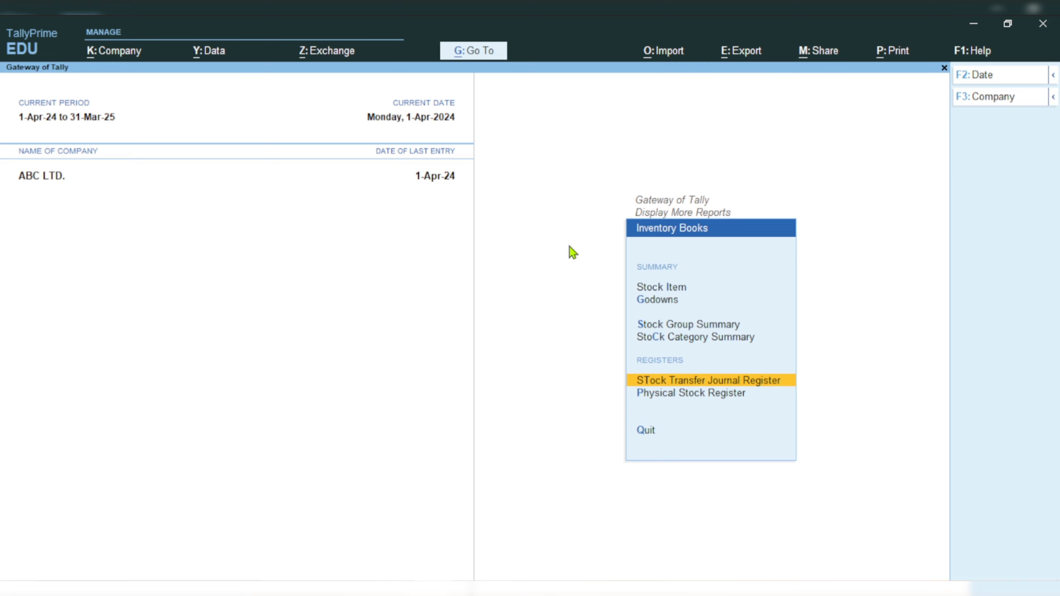
Open the Stock Item report for Computer and drill down to its April vouchers
key(Up)
key(Up)
key(Up)
key(Up)
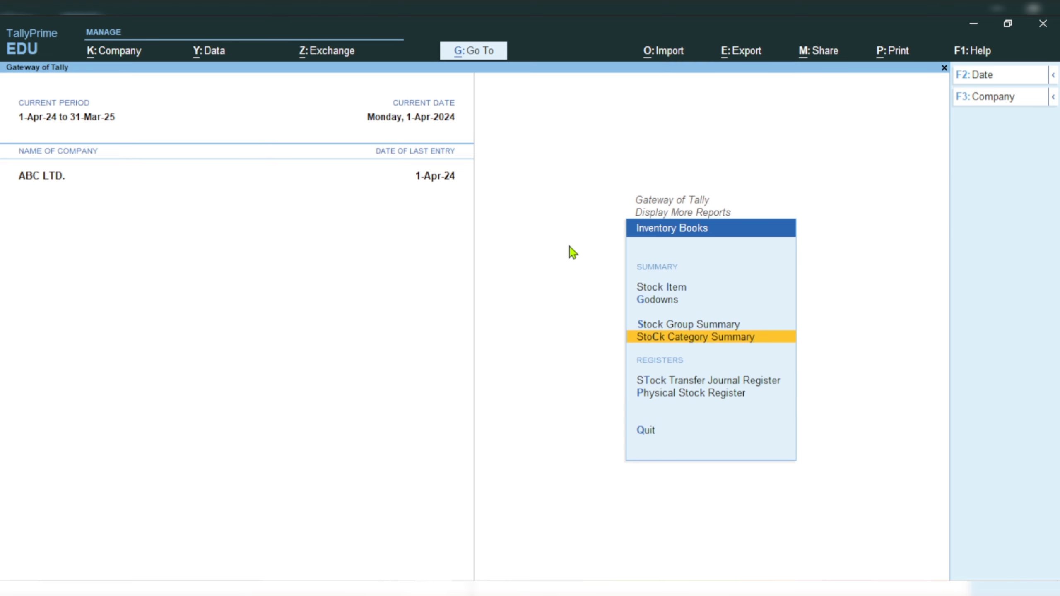
key(Return)
key(Return)
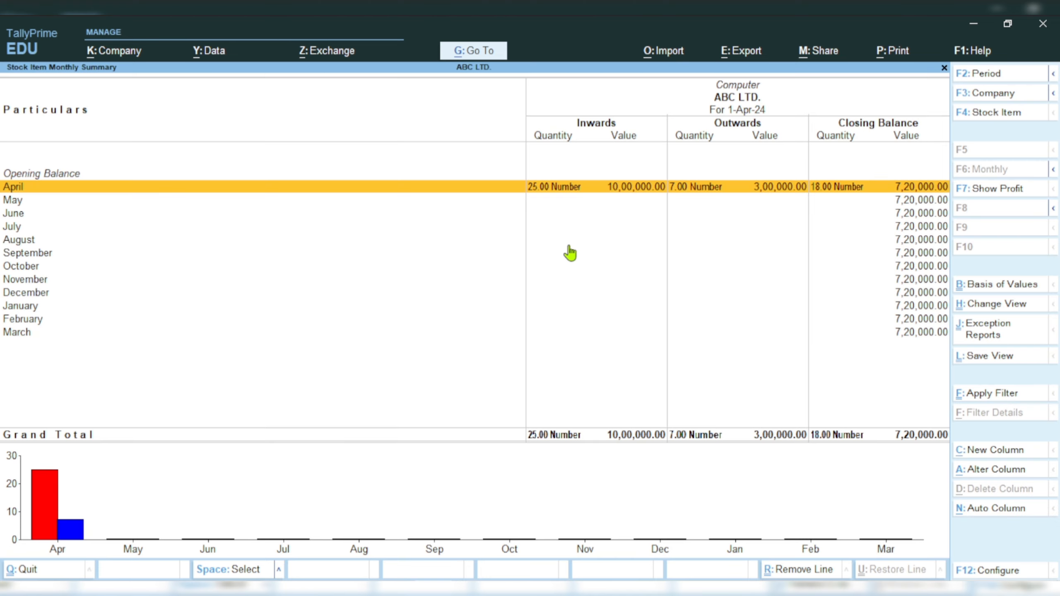
key(Return)
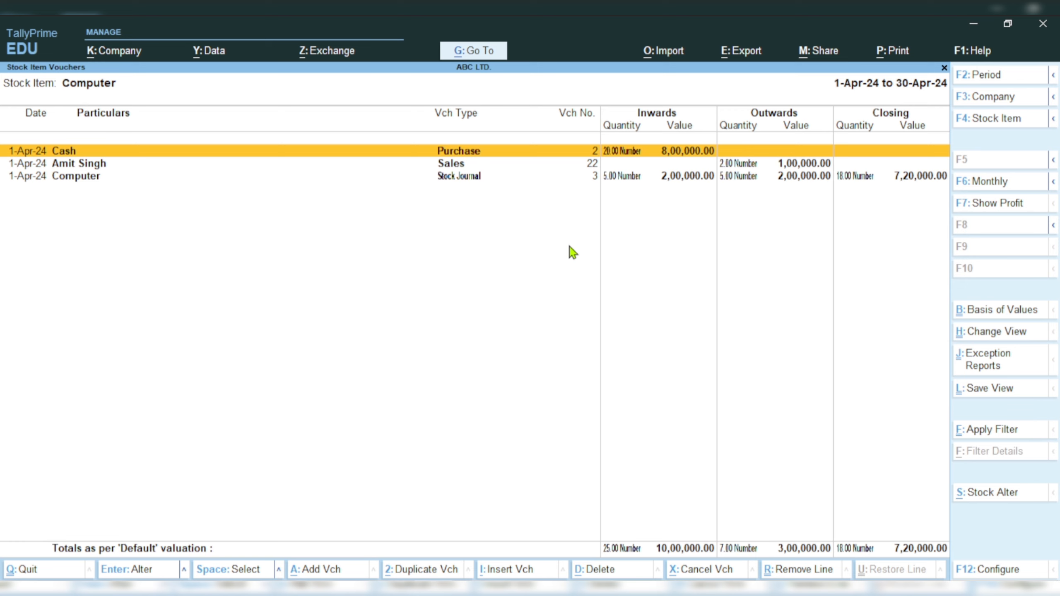
Mark the purchase and sales lines among Computer's April vouchers, clear the selection and return to Inventory Books
key(space)
key(space)
key(Down)
key(space)
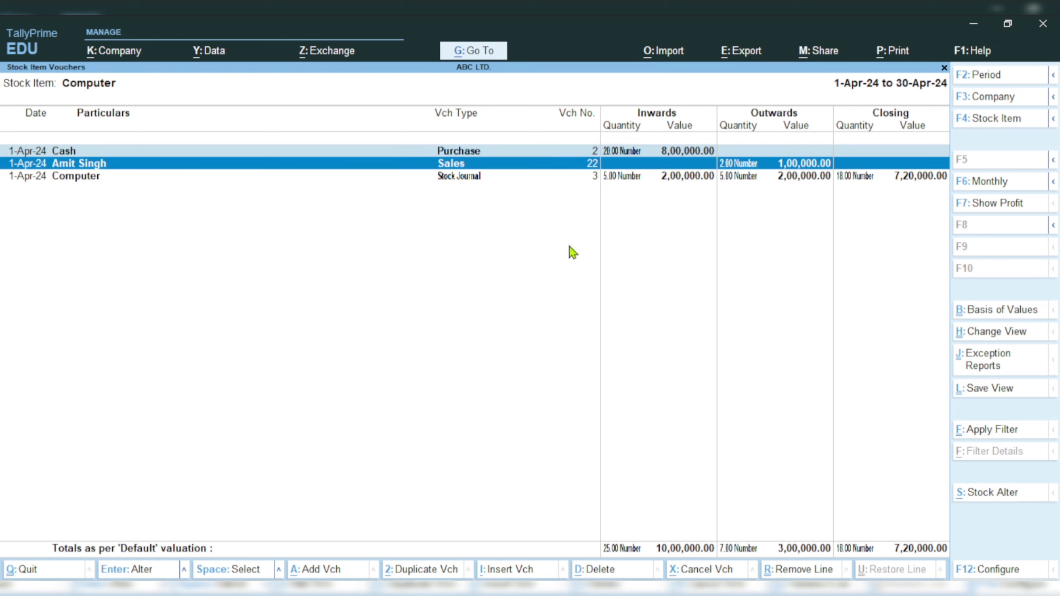
key(Down)
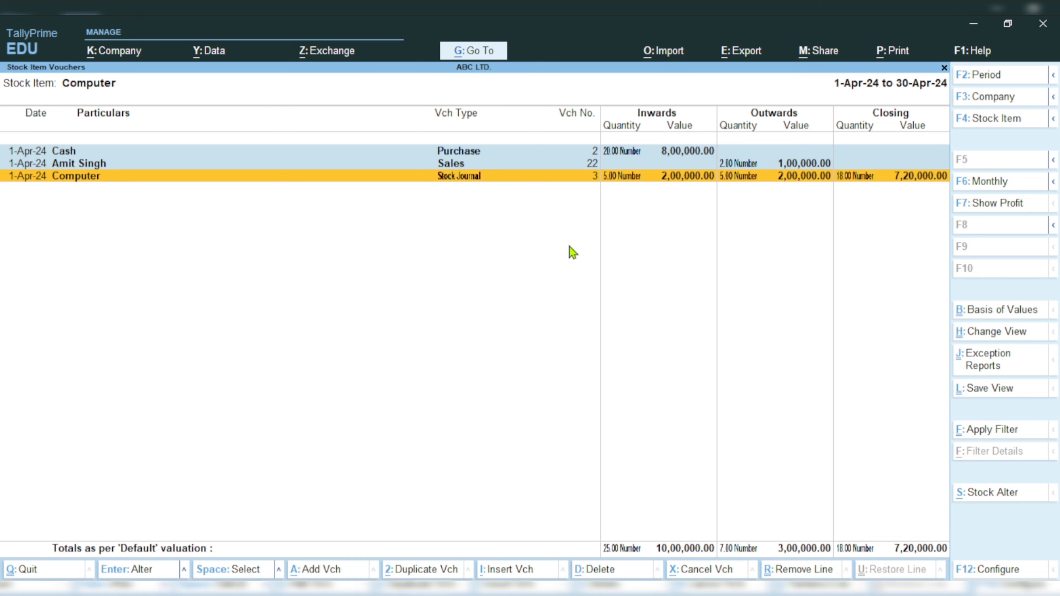
key(ctrl+space)
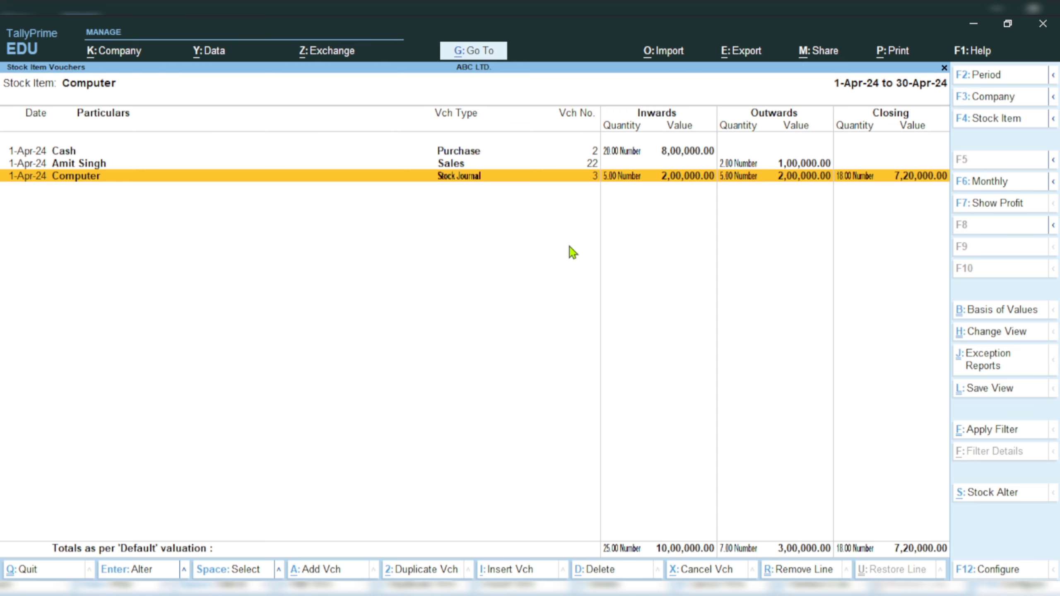
key(Escape)
key(Escape)
key(Escape)
key(Escape)
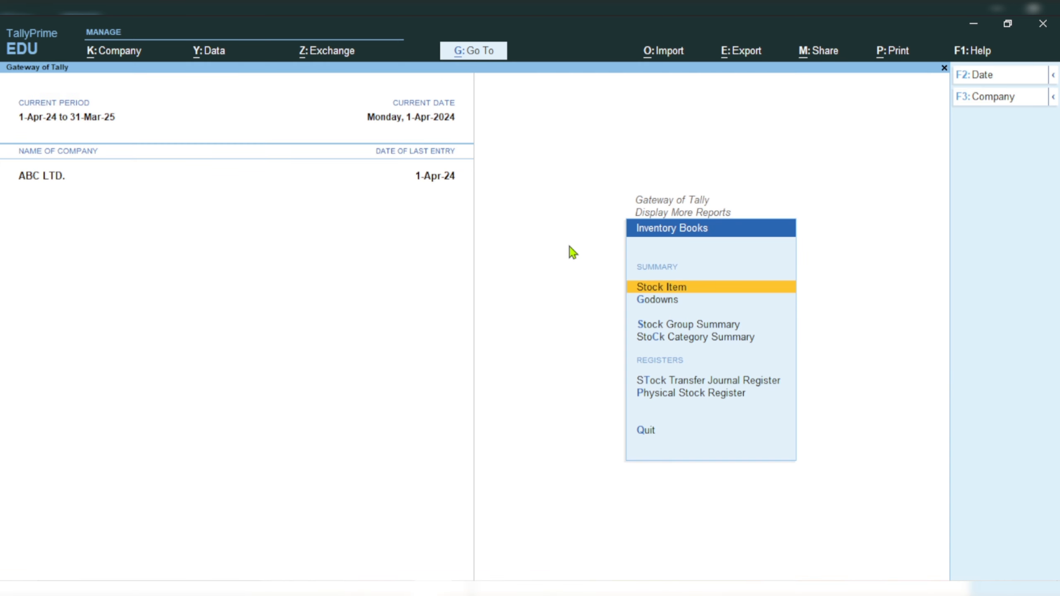
key(Down)
key(Down)
key(Down)
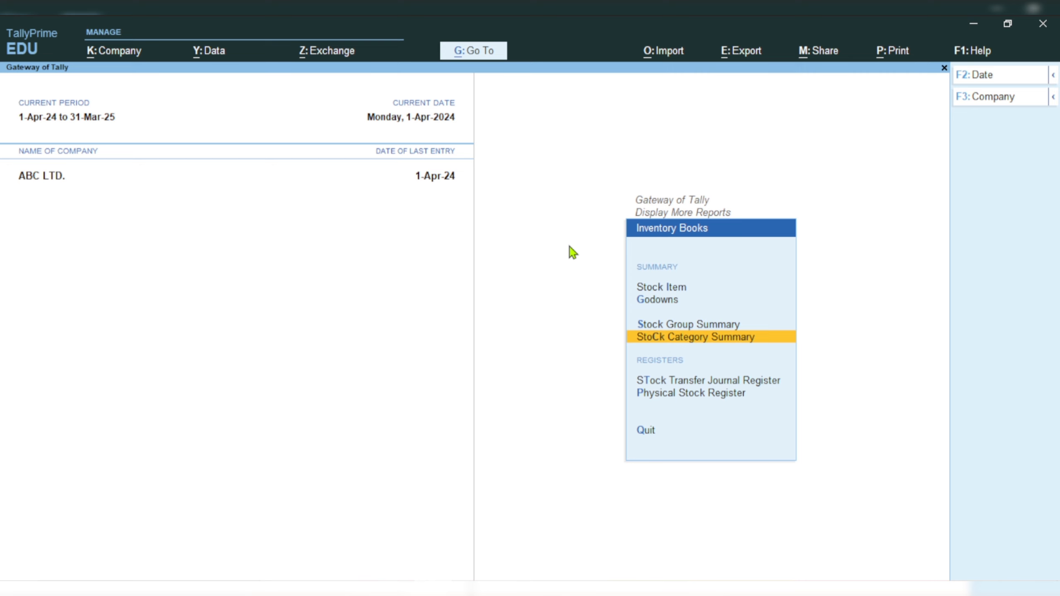
key(Down)
key(Down)
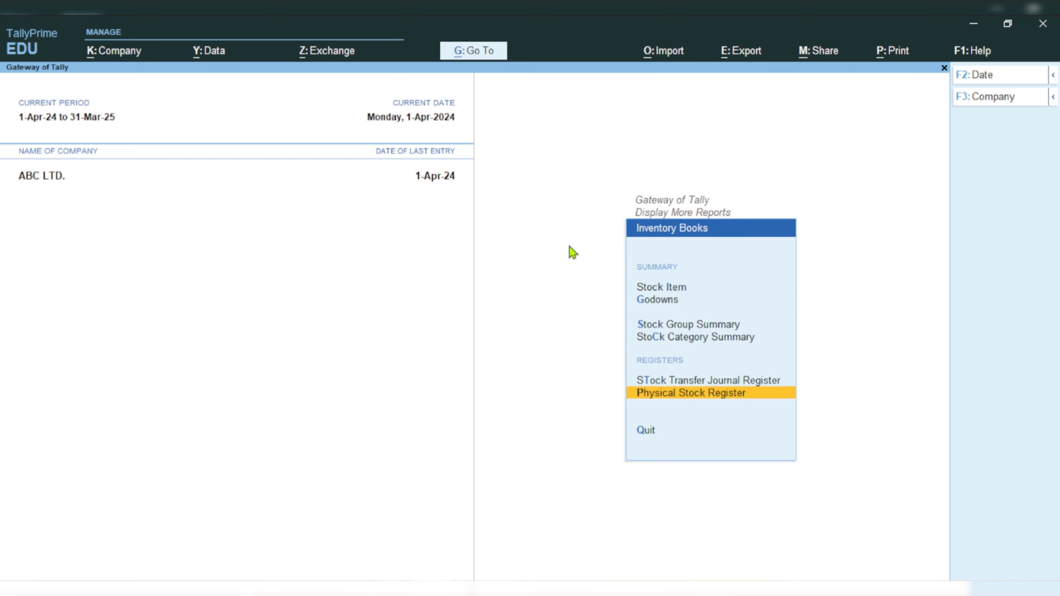
key(Escape)
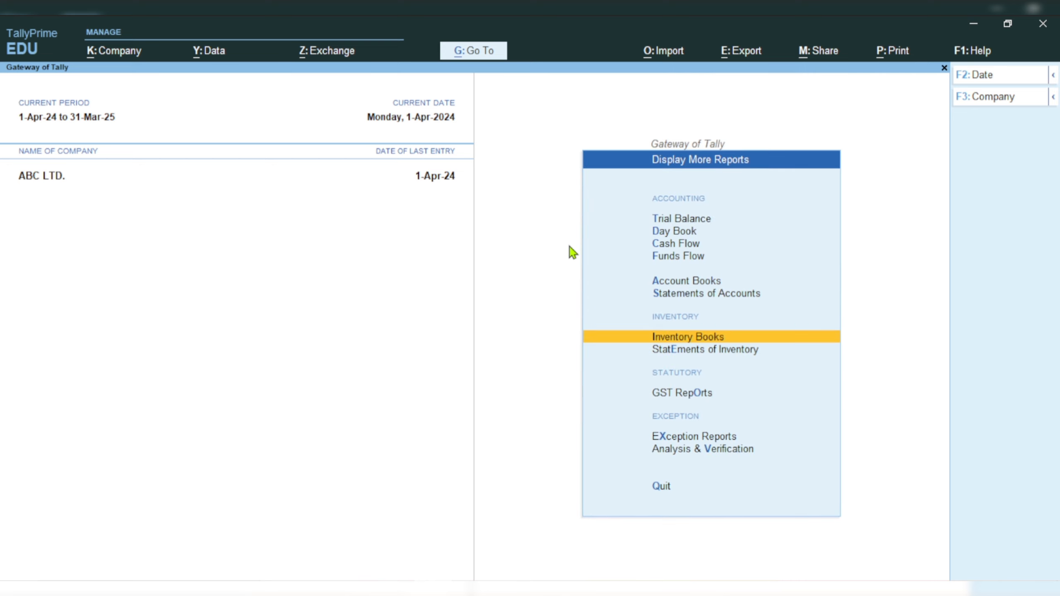